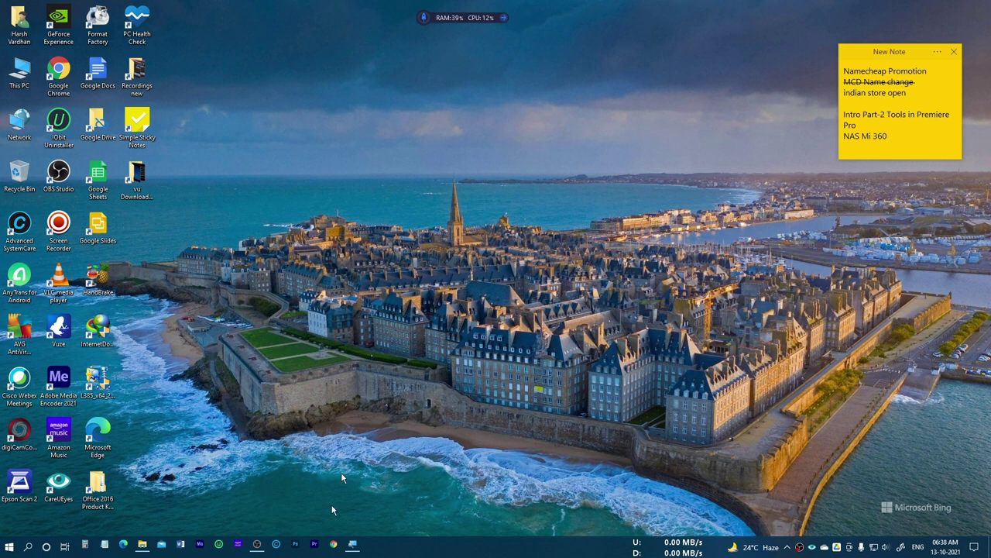
Search 'user' and start adding someone else to this PC from the other-users settings.
{"action": "left_click", "coordinate": [28, 547]}
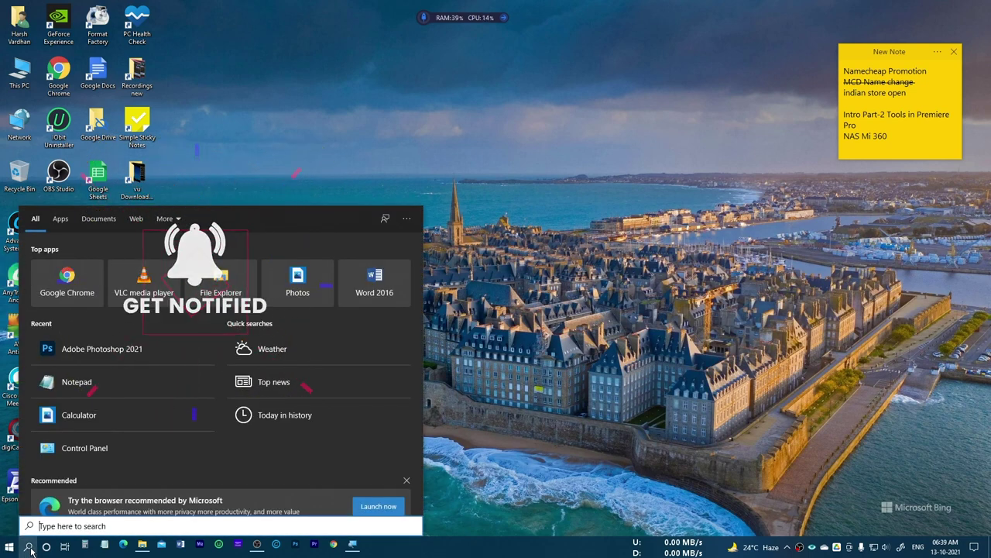
{"action": "type", "text": "user"}
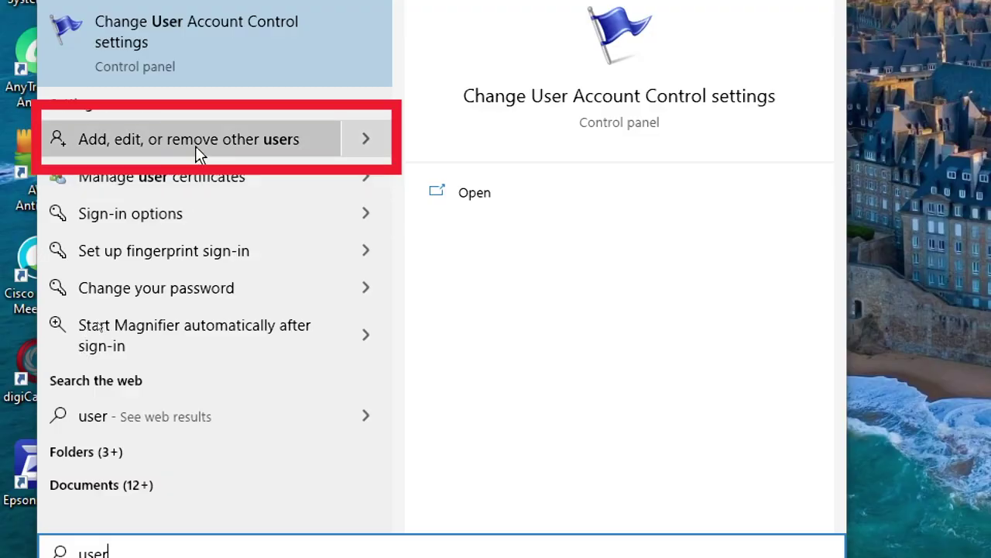
{"action": "left_click", "coordinate": [231, 138]}
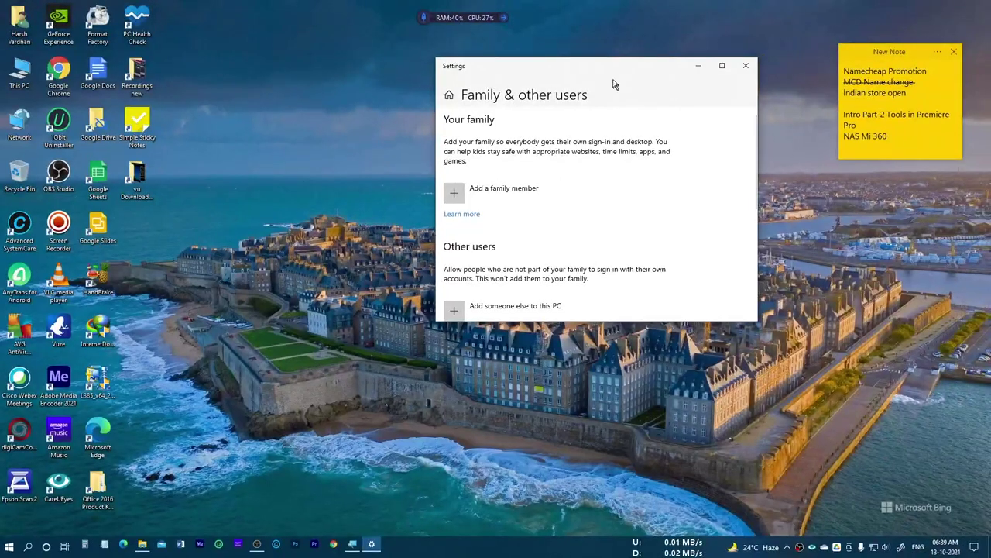
{"action": "left_click_drag", "start_coordinate": [616, 74], "coordinate": [362, 71]}
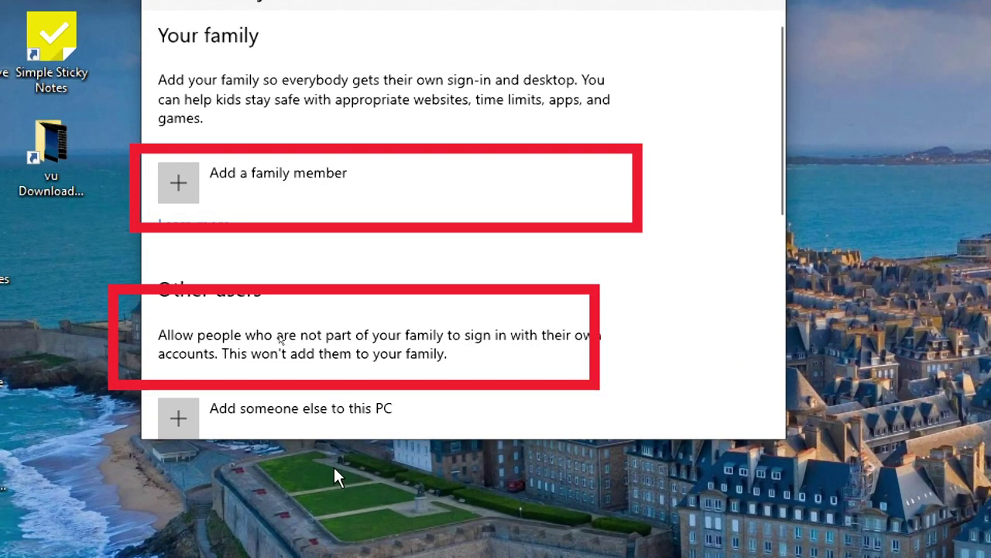
{"action": "scroll", "coordinate": [333, 356], "scroll_direction": "down", "scroll_amount": 2}
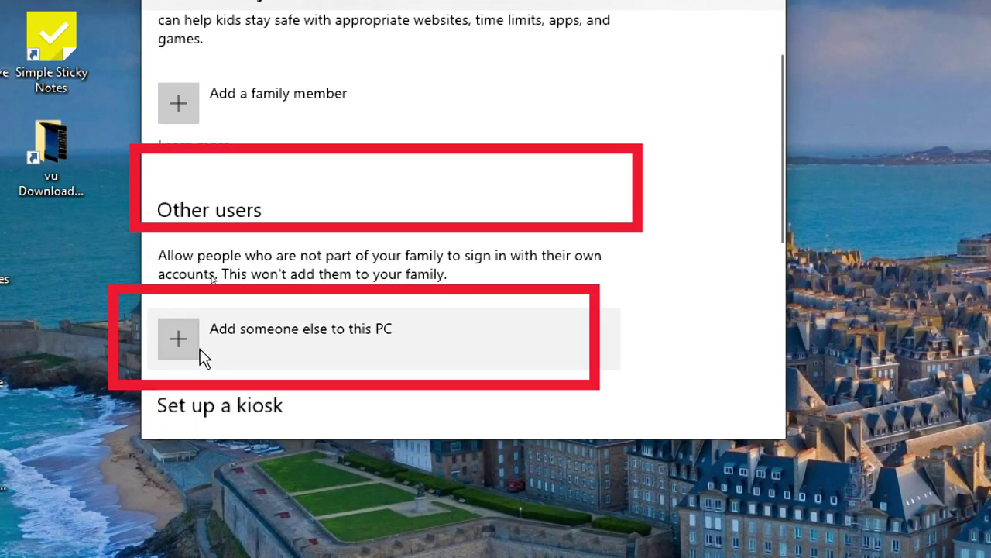
{"action": "left_click", "coordinate": [180, 340]}
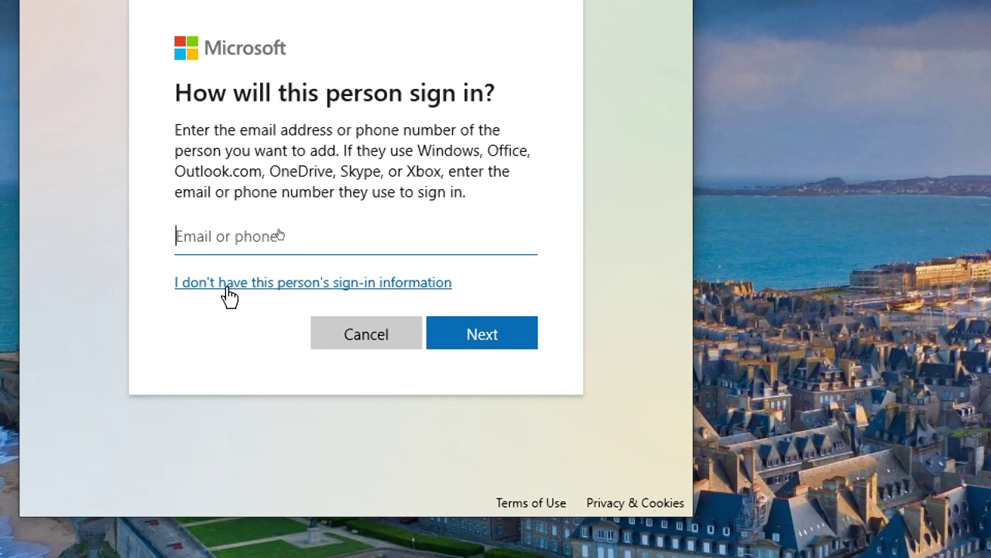
Skip Microsoft sign-in and enter local user name MyAccount with its password typed twice.
{"action": "left_click", "coordinate": [248, 292]}
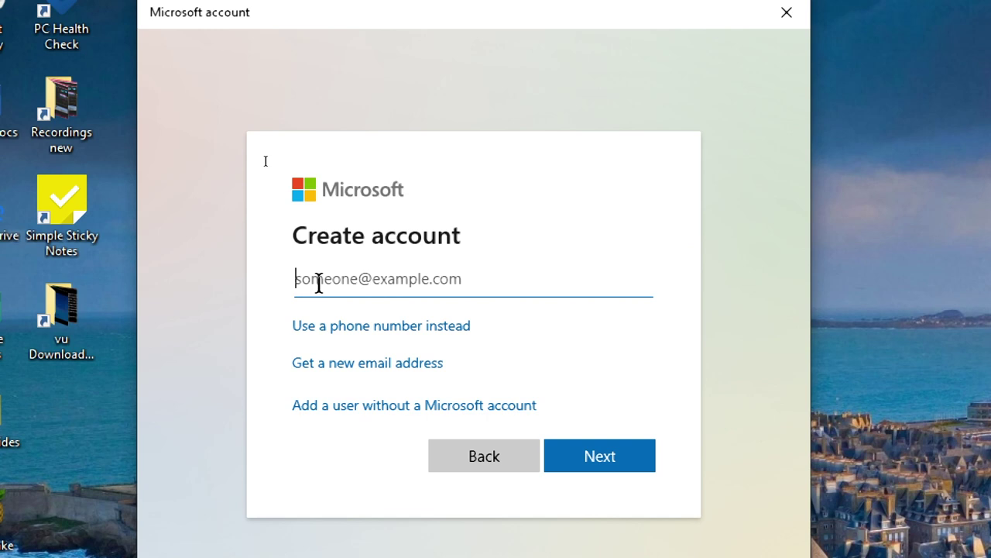
{"action": "left_click", "coordinate": [364, 416]}
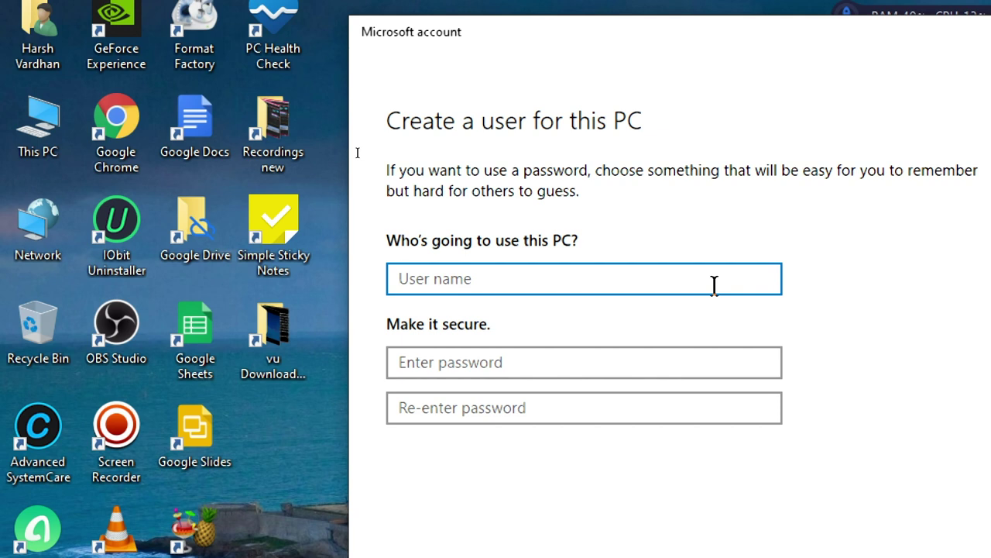
{"action": "type", "text": "MyAccount"}
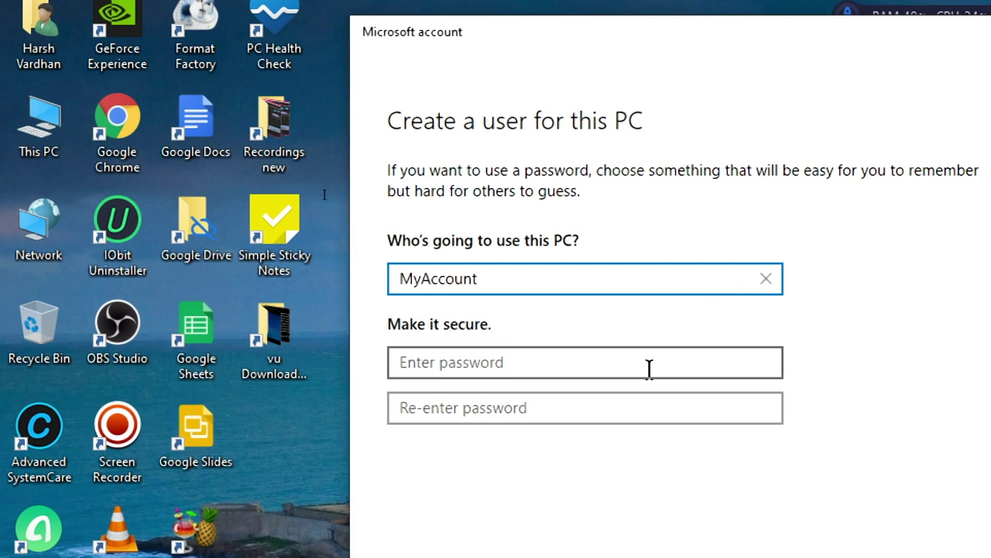
{"action": "left_click", "coordinate": [627, 362]}
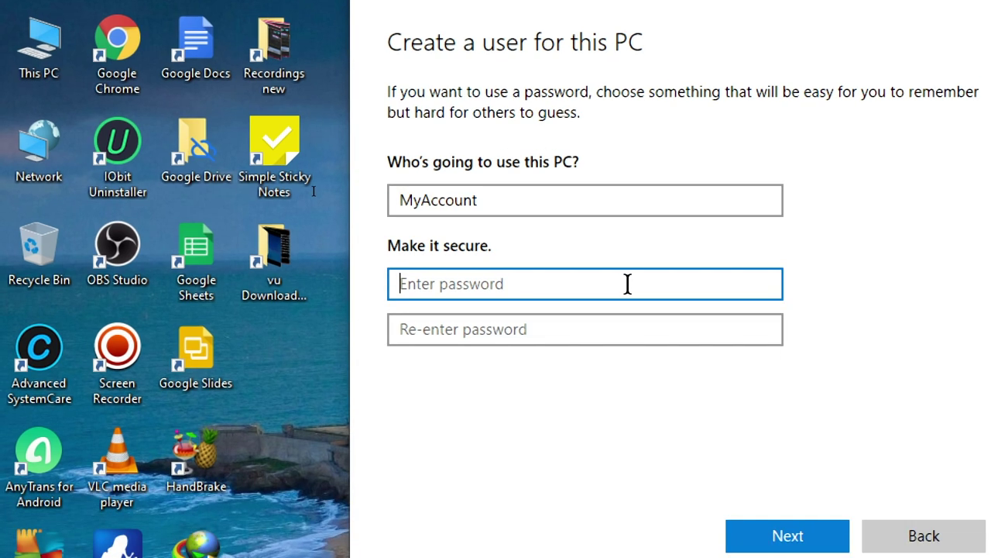
{"action": "type", "text": "1234"}
{"action": "key", "text": "Tab"}
{"action": "type", "text": "1234"}
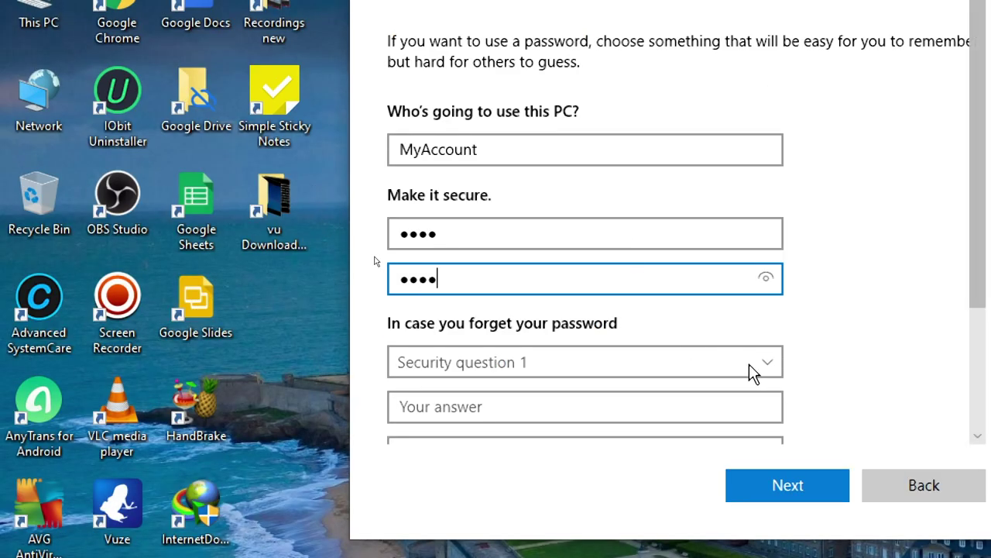
Choose the first pet's name security question and finish creating the account.
{"action": "left_click", "coordinate": [749, 364]}
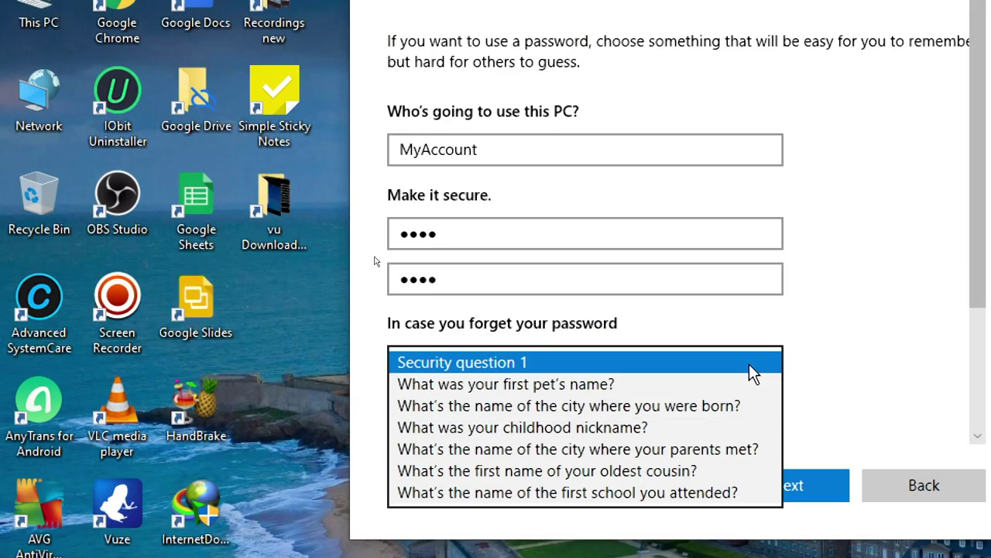
{"action": "left_click", "coordinate": [696, 394]}
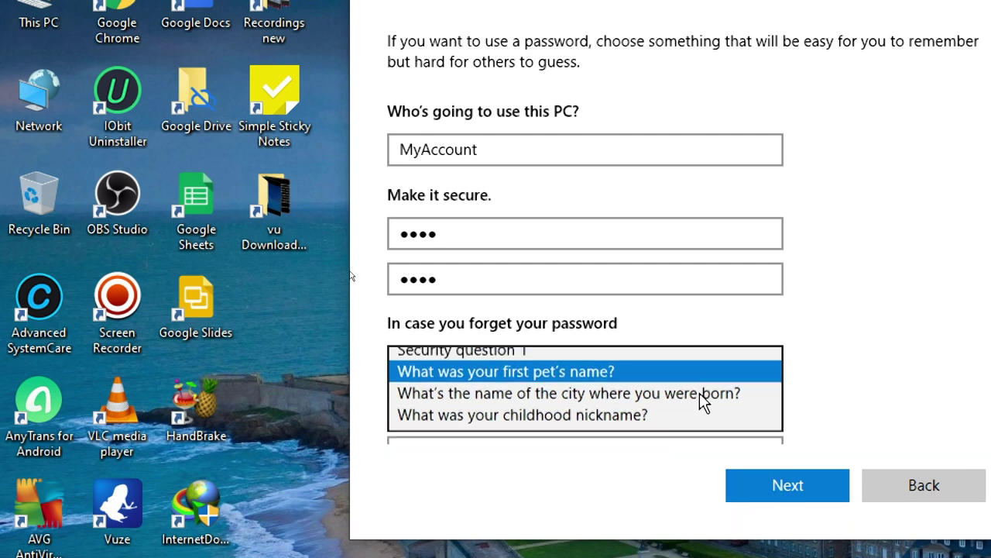
{"action": "left_click", "coordinate": [531, 409]}
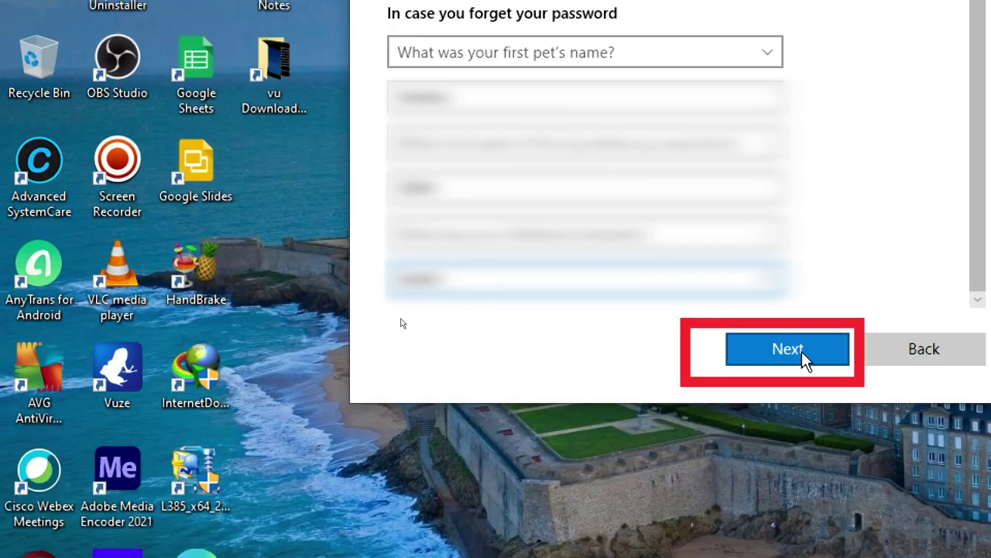
{"action": "left_click", "coordinate": [801, 351]}
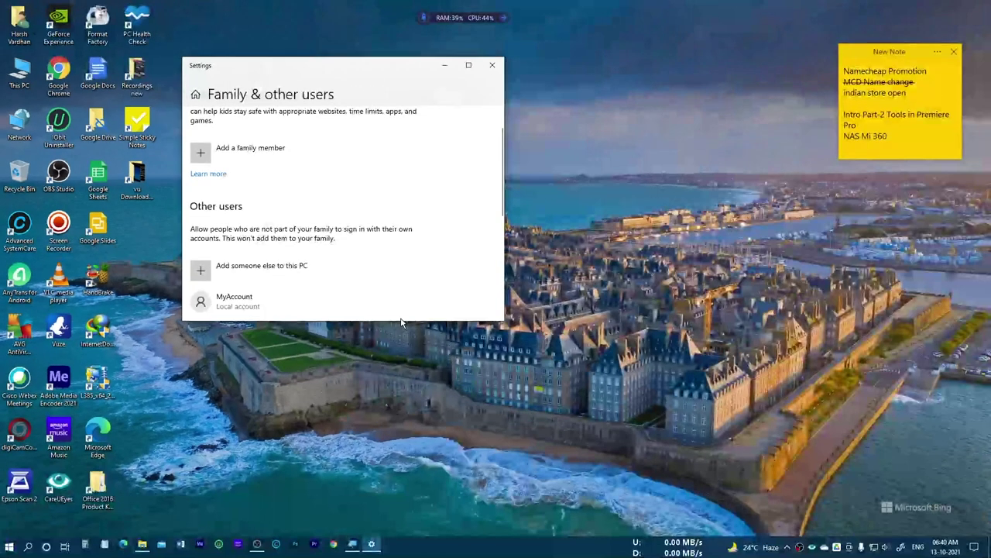
Change MyAccount's account type to Administrator, confirm, and close Settings.
{"action": "scroll", "coordinate": [312, 219], "scroll_direction": "down", "scroll_amount": 3}
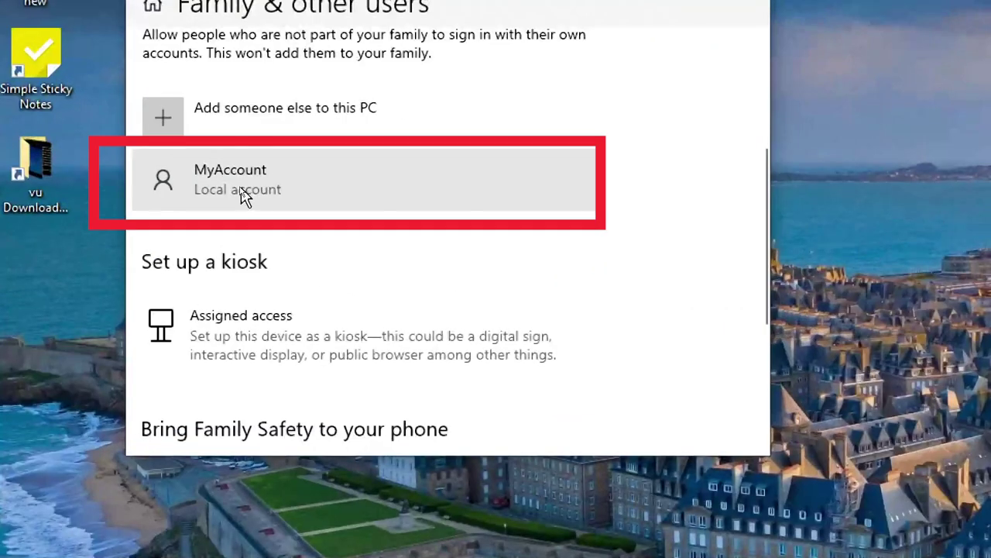
{"action": "left_click", "coordinate": [230, 191]}
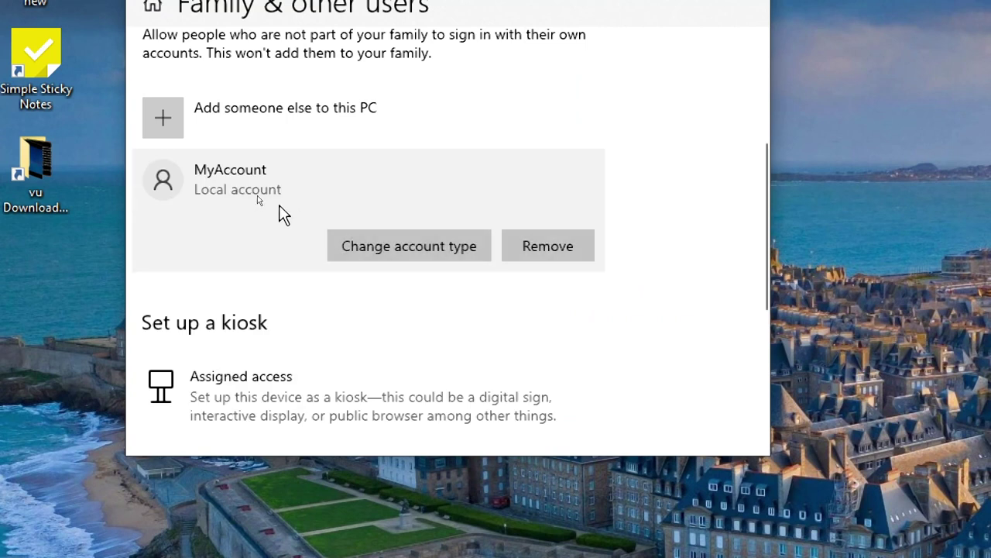
{"action": "left_click", "coordinate": [413, 249]}
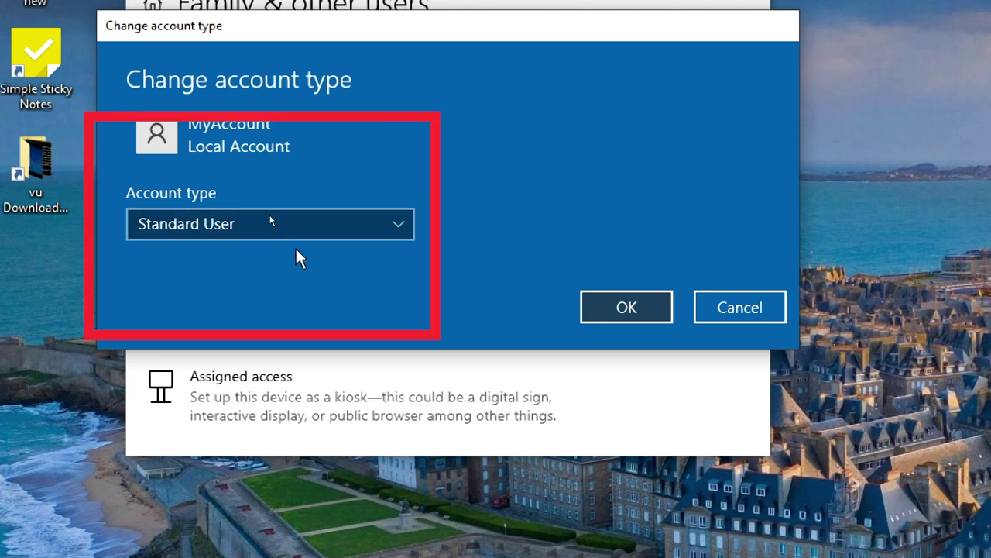
{"action": "left_click", "coordinate": [391, 232]}
{"action": "left_click", "coordinate": [218, 200]}
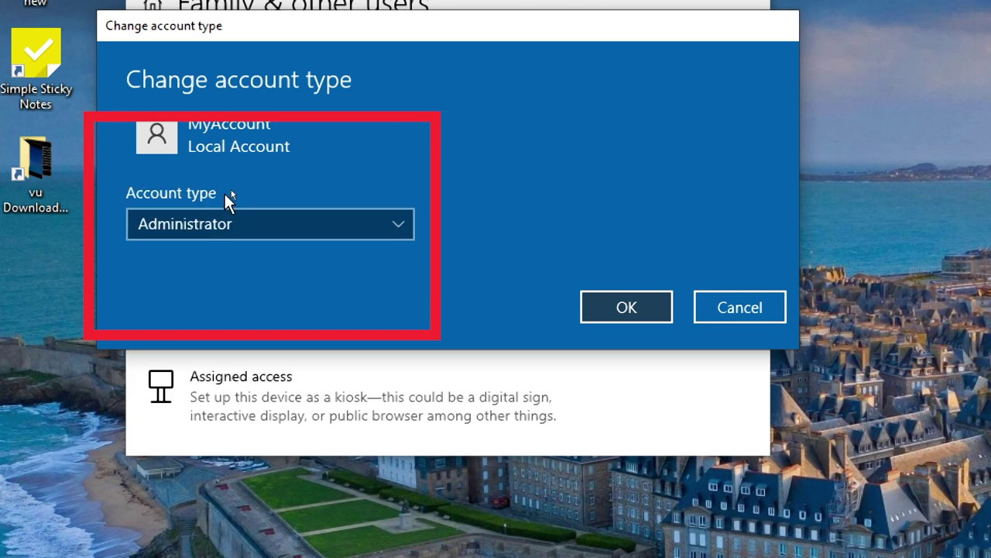
{"action": "left_click", "coordinate": [624, 314]}
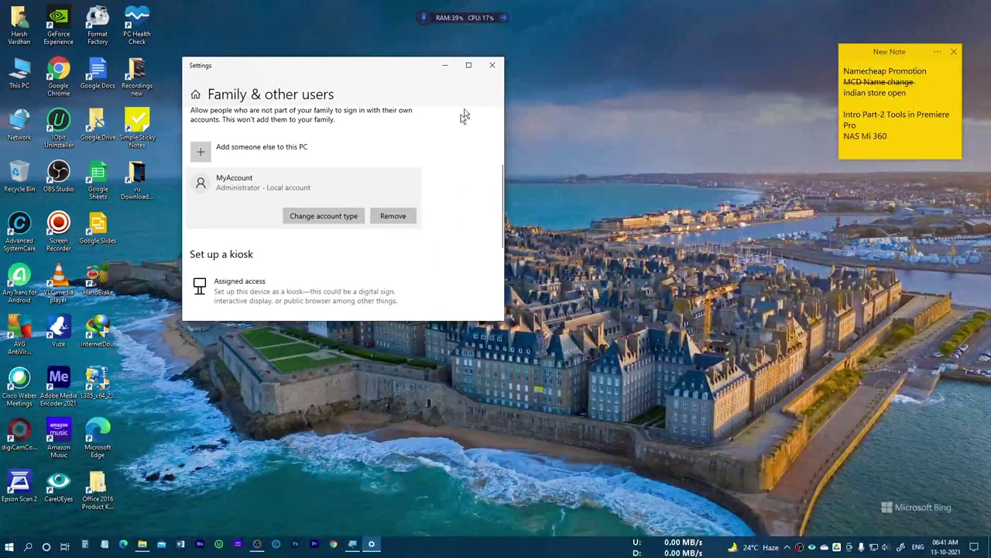
{"action": "left_click", "coordinate": [492, 65]}
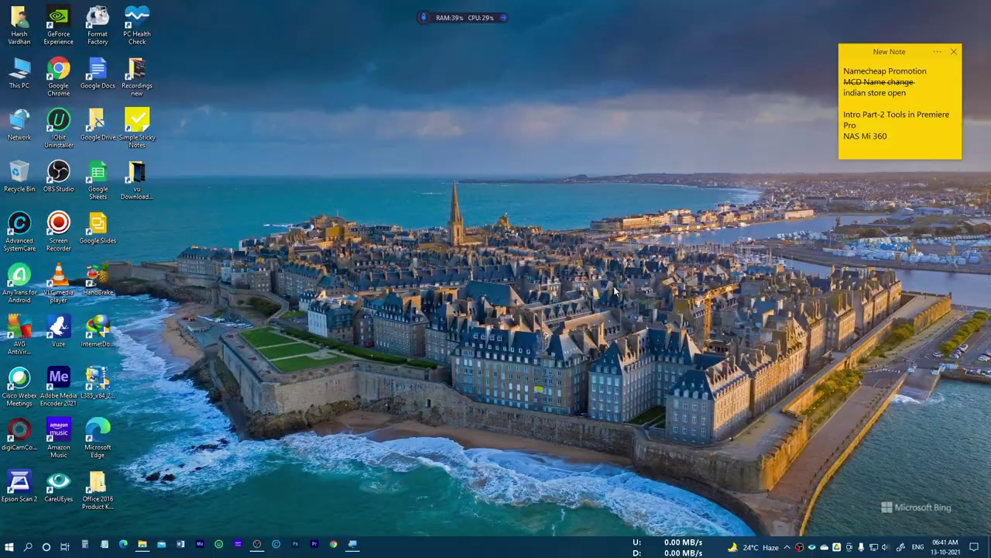
Create a new folder named 'MiHome Videos' on Local Disk (I:).
{"action": "key", "text": "super+e"}
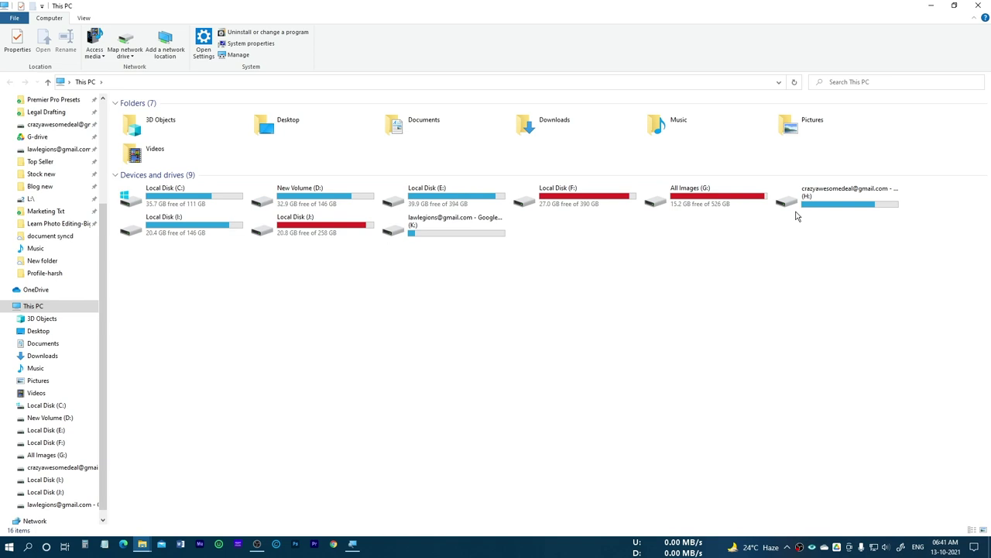
{"action": "double_click", "coordinate": [219, 234]}
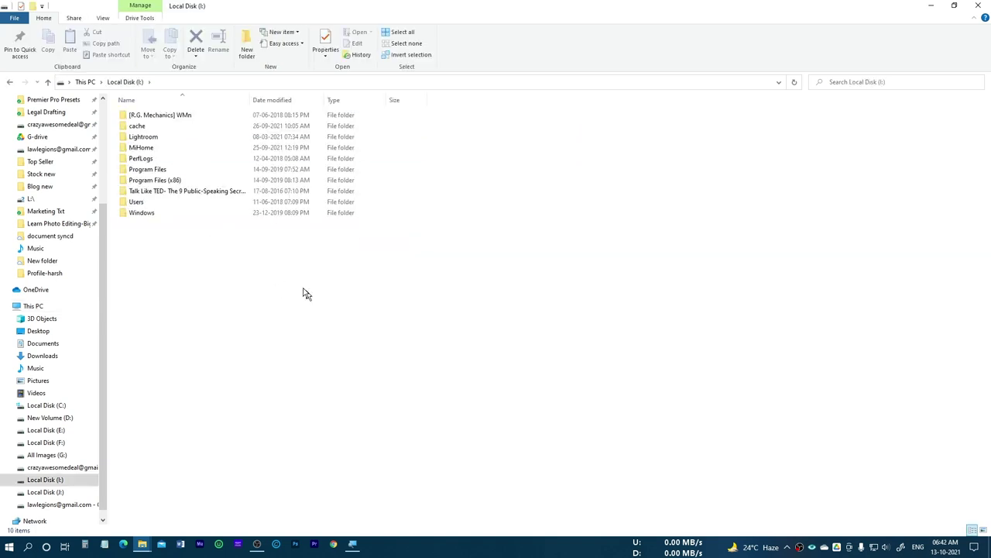
{"action": "right_click", "coordinate": [207, 285]}
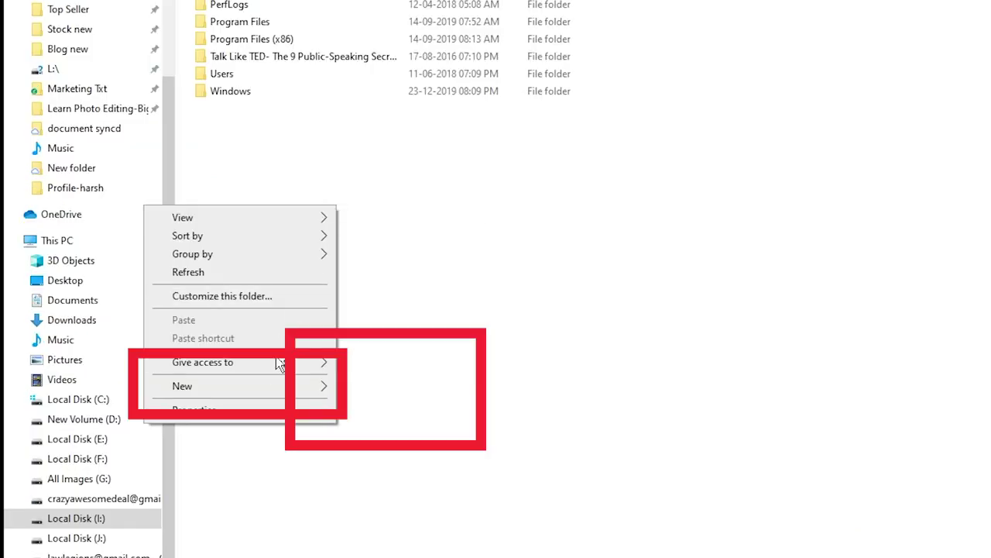
{"action": "mouse_move", "coordinate": [167, 403]}
{"action": "left_click", "coordinate": [403, 396]}
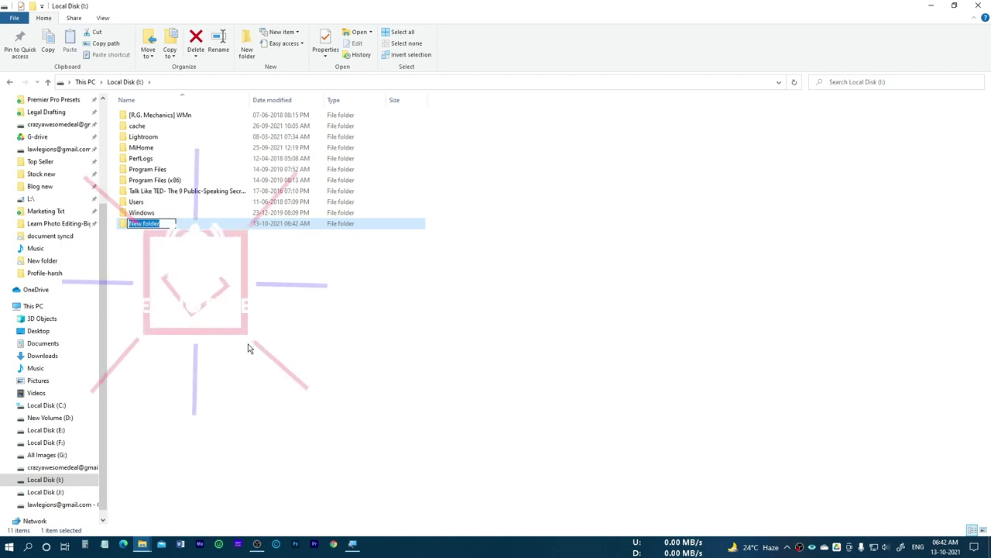
{"action": "type", "text": "MiHom"}
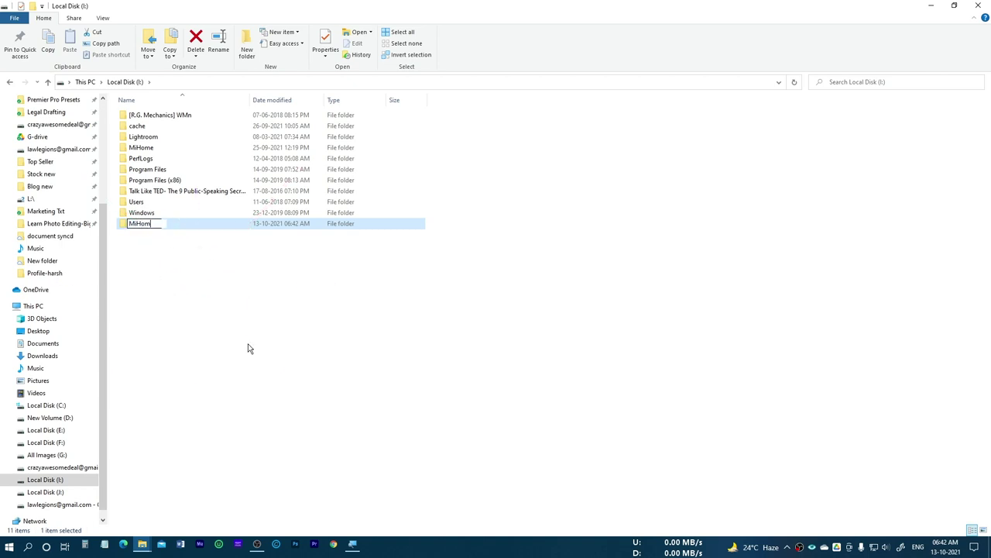
{"action": "type", "text": "e "}
{"action": "type", "text": "Video"}
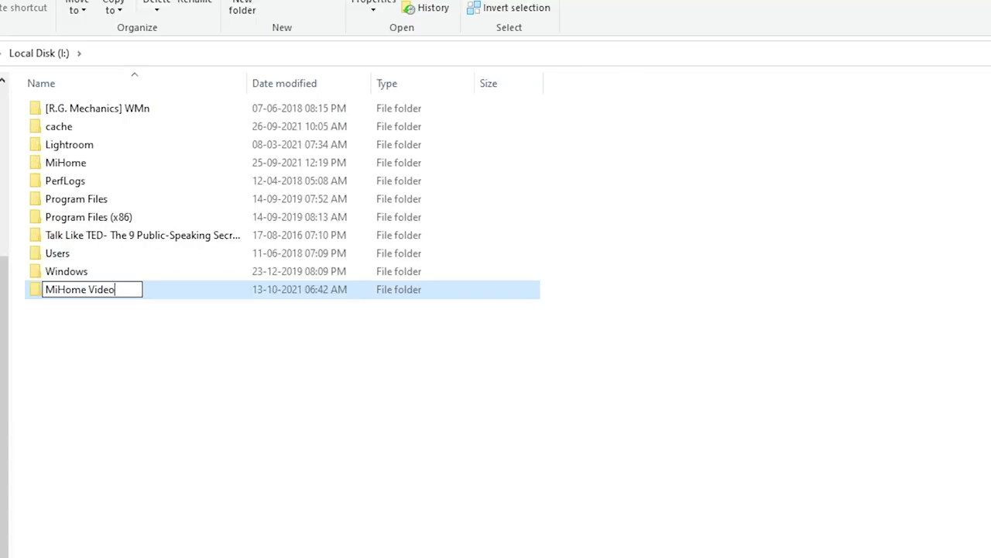
{"action": "type", "text": "s"}
{"action": "key", "text": "Return"}
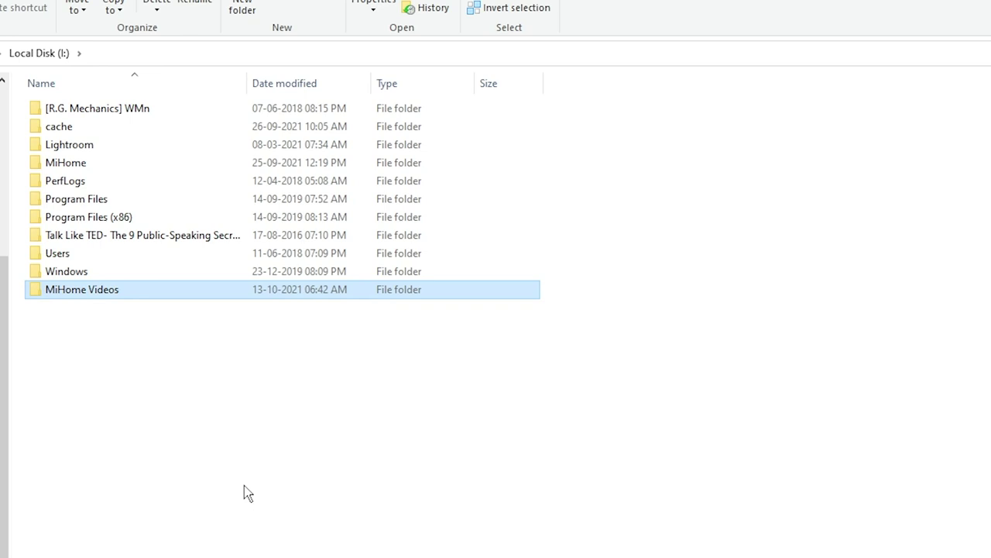
{"action": "scroll", "coordinate": [245, 494], "scroll_direction": "up", "scroll_amount": 5}
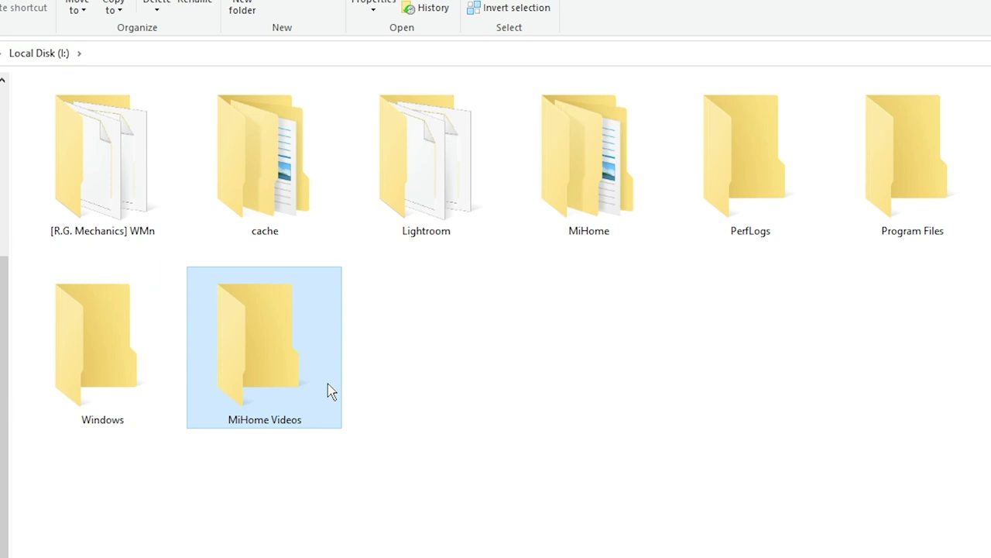
Share MiHome Videos with specific people, adding Everyone with Read/Write permission.
{"action": "right_click", "coordinate": [312, 385]}
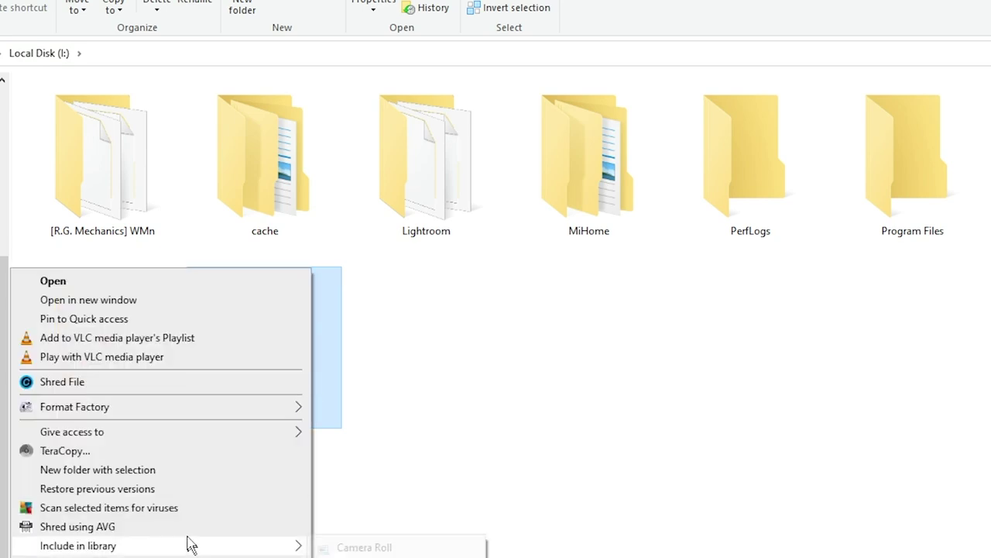
{"action": "mouse_move", "coordinate": [157, 432]}
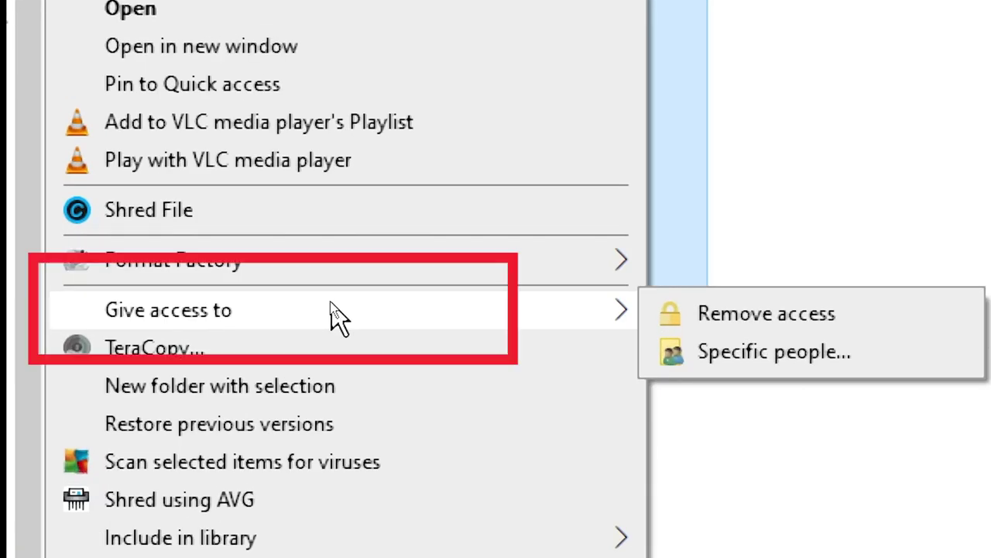
{"action": "left_click", "coordinate": [774, 356]}
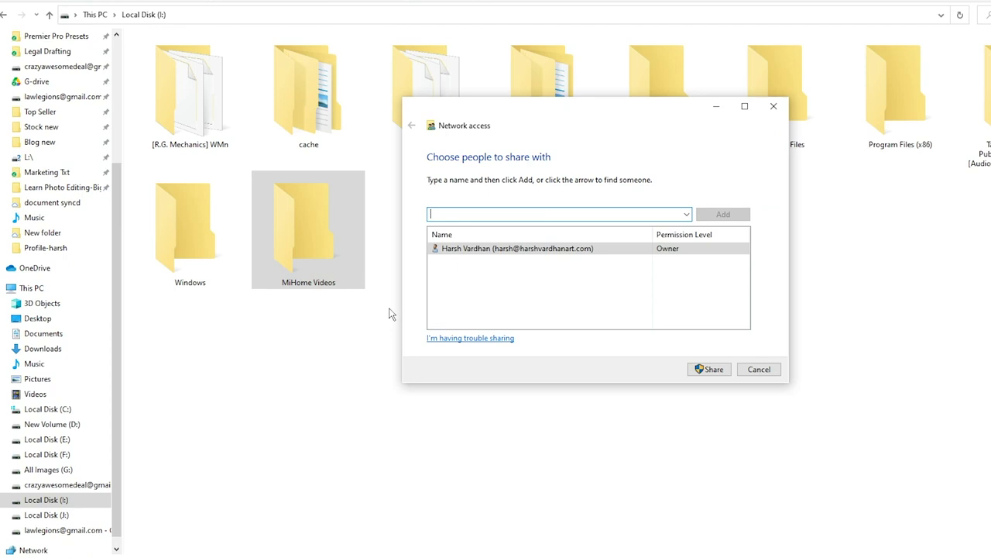
{"action": "left_click_drag", "start_coordinate": [566, 126], "coordinate": [460, 129]}
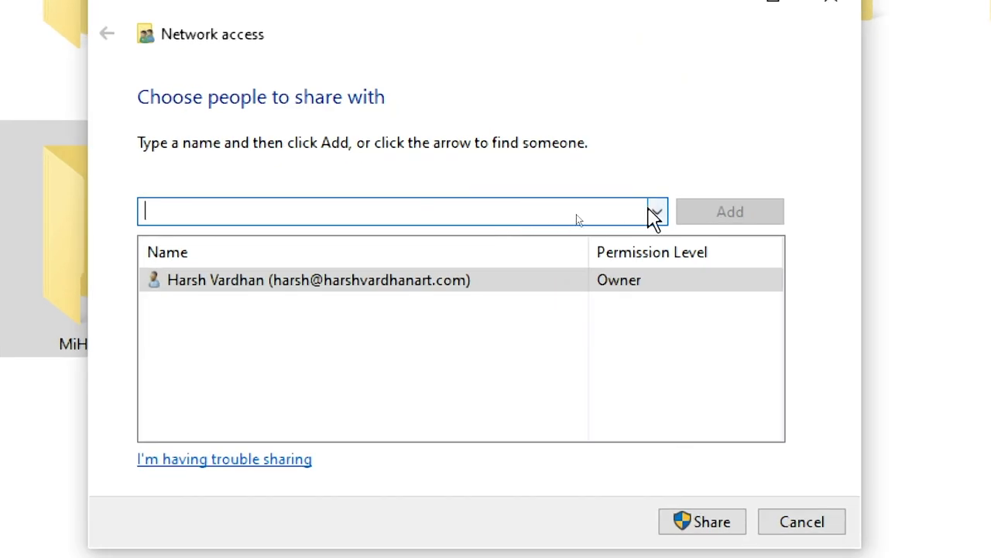
{"action": "left_click", "coordinate": [656, 211]}
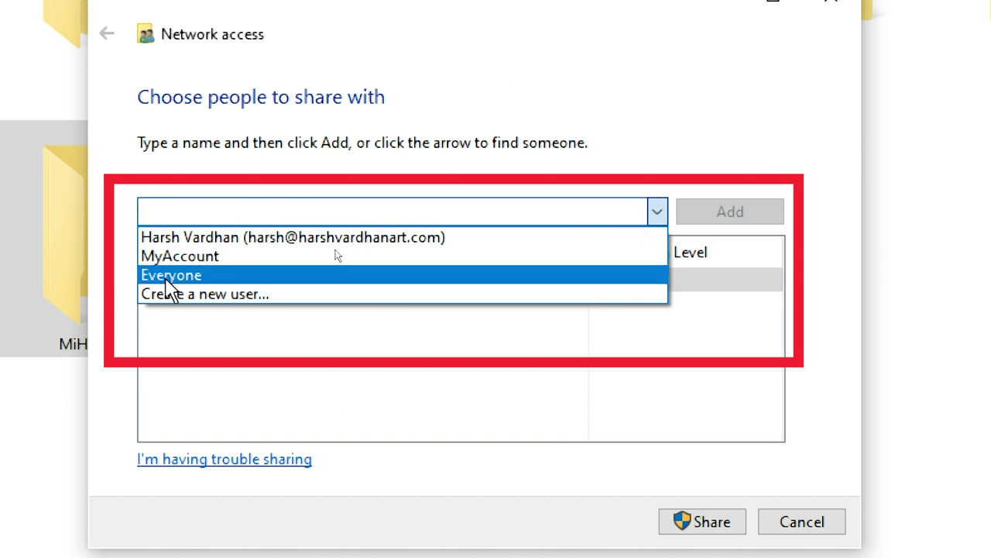
{"action": "left_click", "coordinate": [166, 279]}
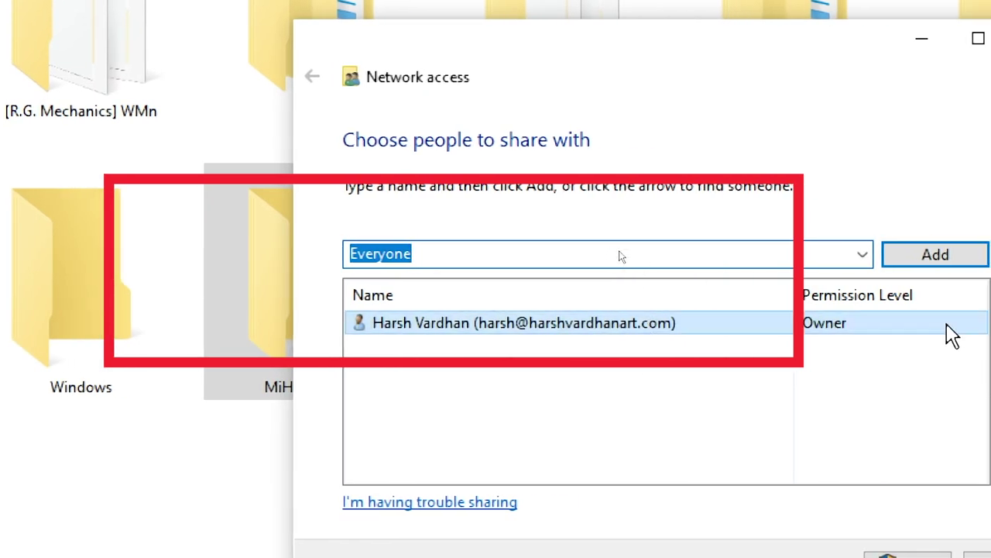
{"action": "left_click", "coordinate": [946, 255]}
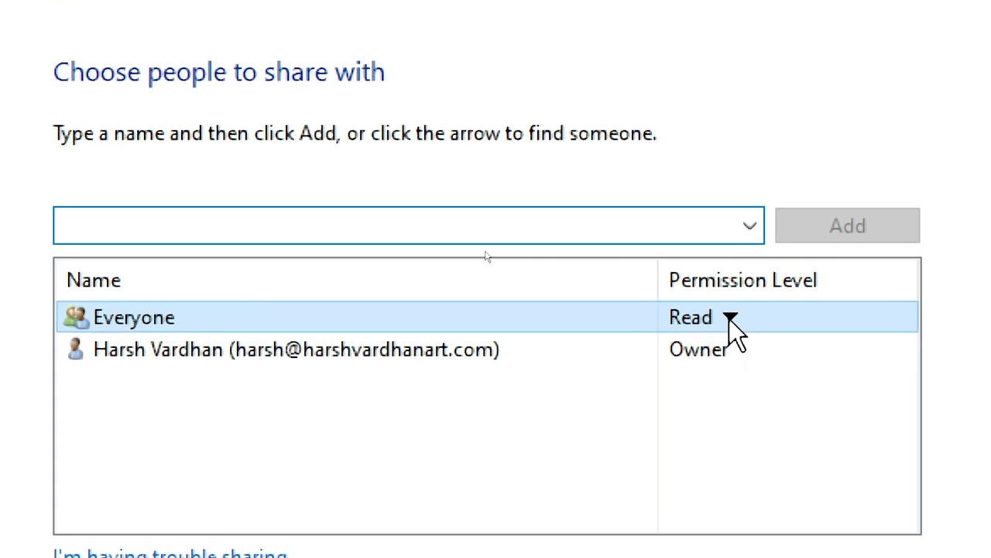
{"action": "left_click", "coordinate": [730, 318]}
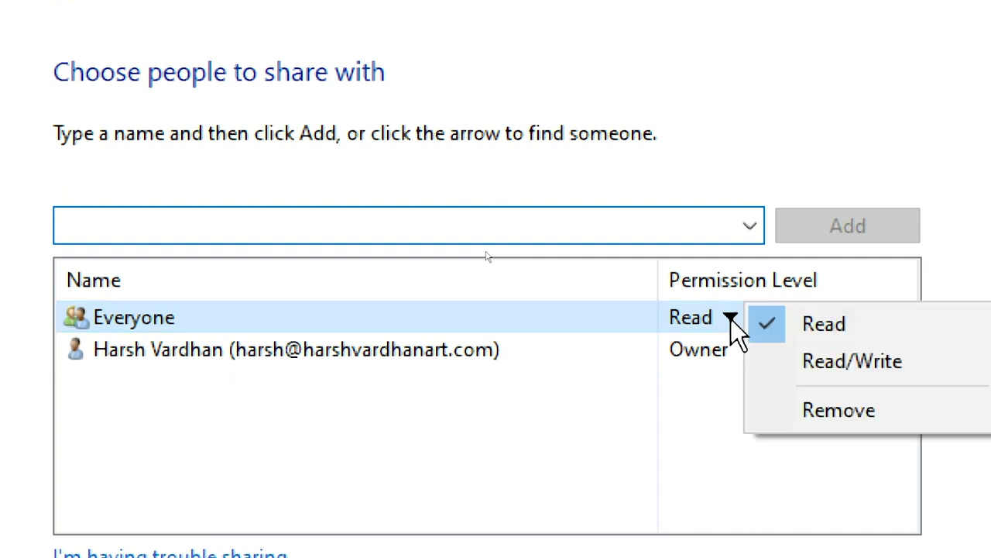
{"action": "left_click", "coordinate": [813, 359]}
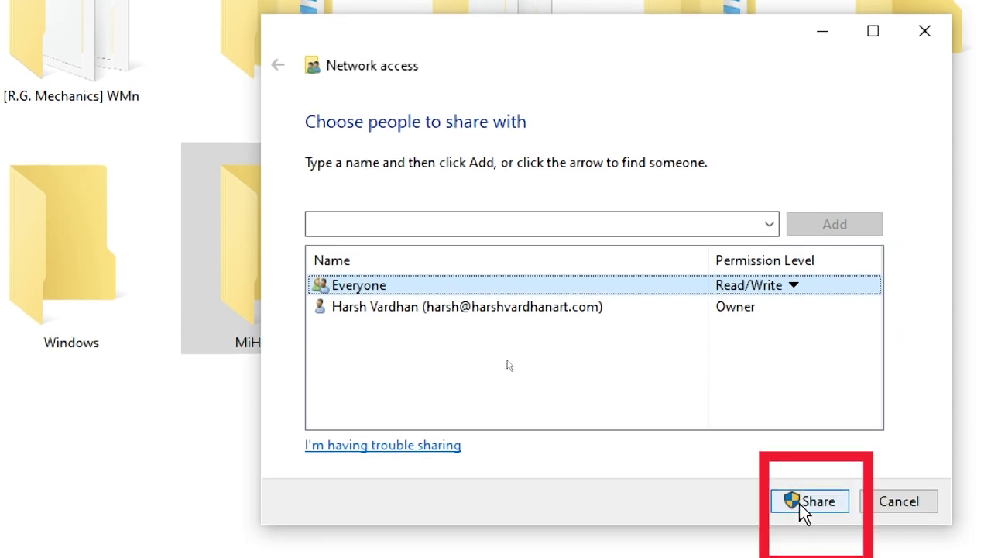
Confirm the share, turning on discovery and file sharing for public networks.
{"action": "left_click", "coordinate": [816, 502]}
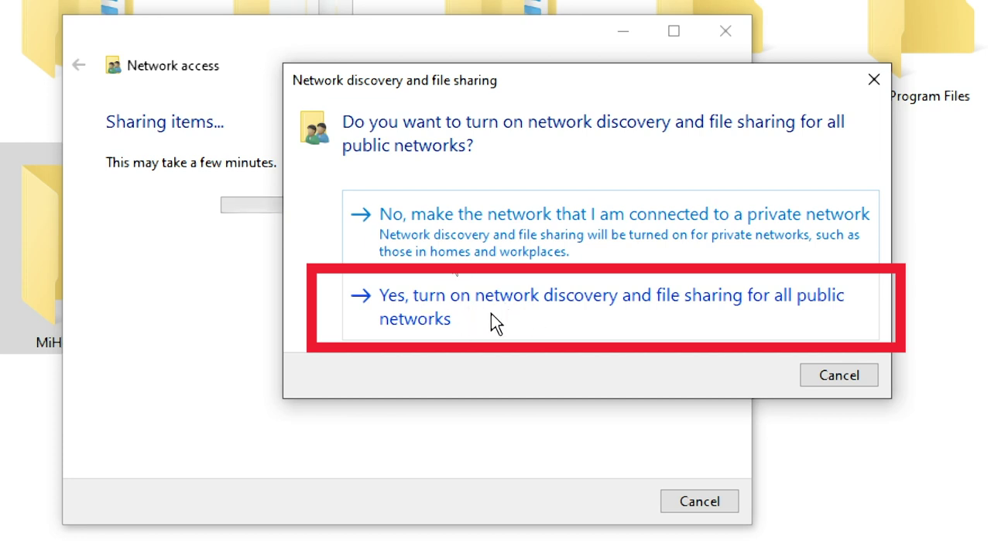
{"action": "left_click", "coordinate": [491, 313]}
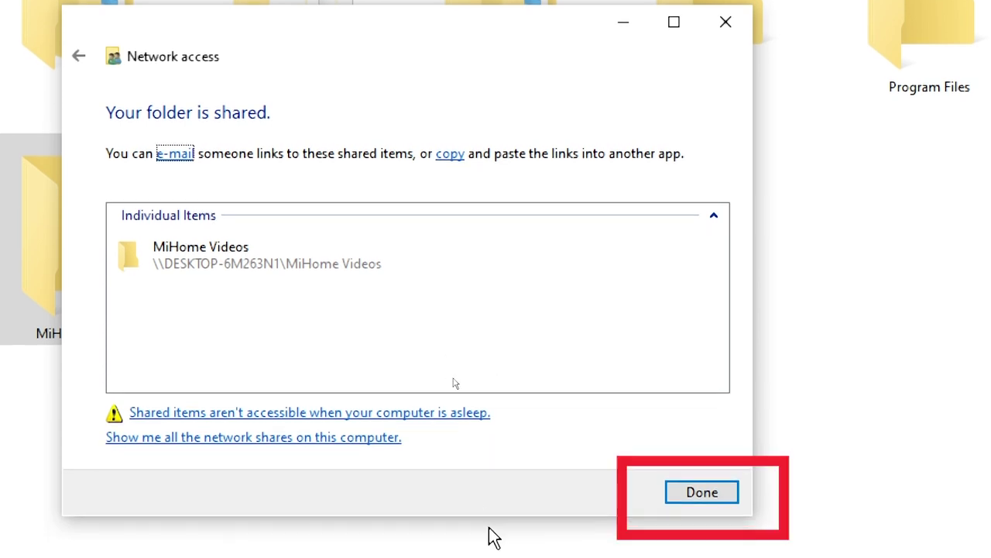
{"action": "left_click", "coordinate": [709, 479]}
Give Everyone Full Control, Change and Read in MiHome Videos' advanced share permissions, then close Properties.
{"action": "right_click", "coordinate": [159, 320]}
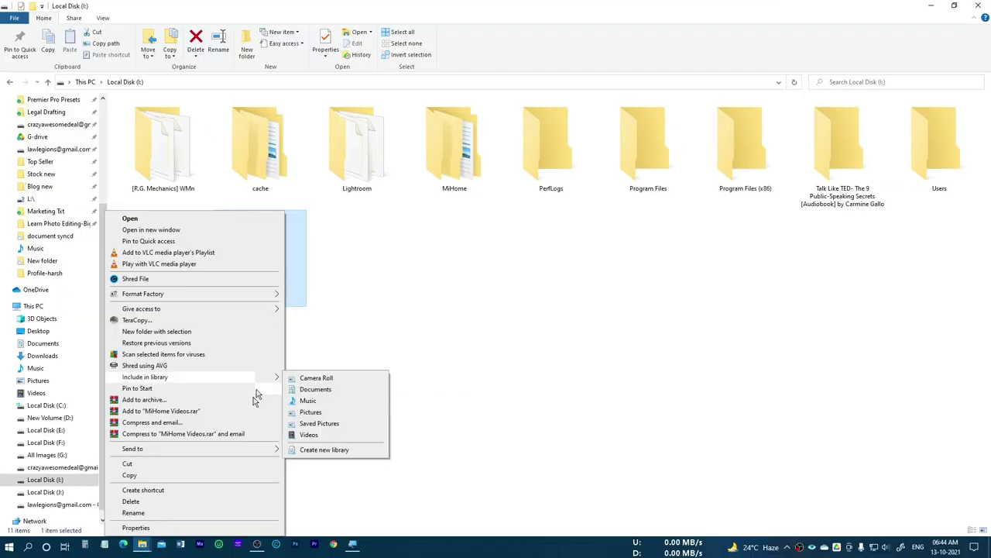
{"action": "left_click", "coordinate": [215, 531]}
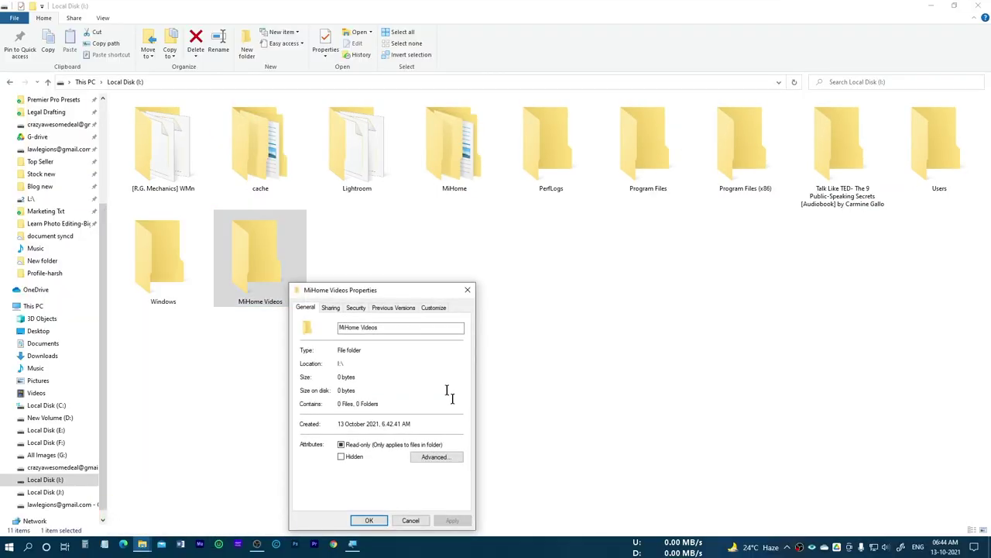
{"action": "left_click_drag", "start_coordinate": [410, 290], "coordinate": [410, 188]}
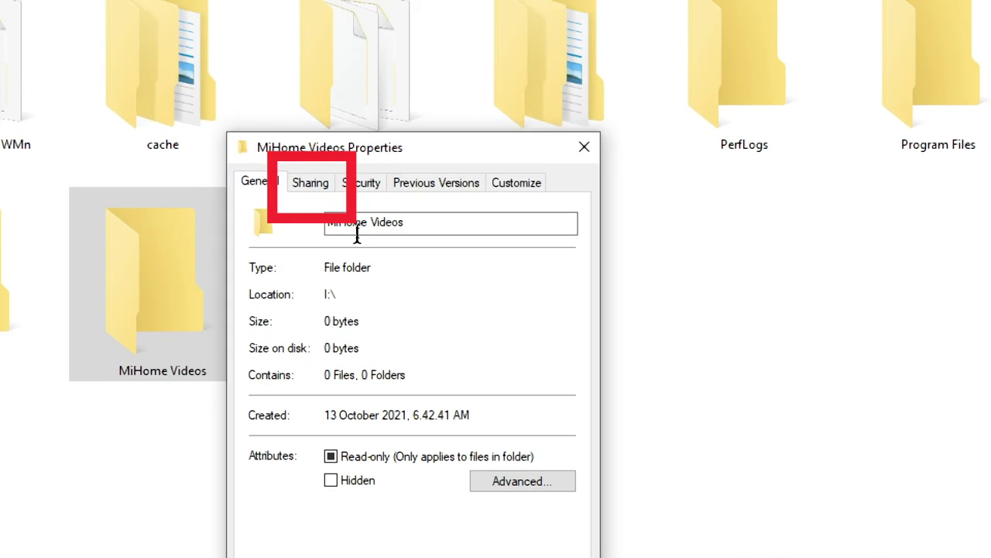
{"action": "left_click", "coordinate": [309, 183]}
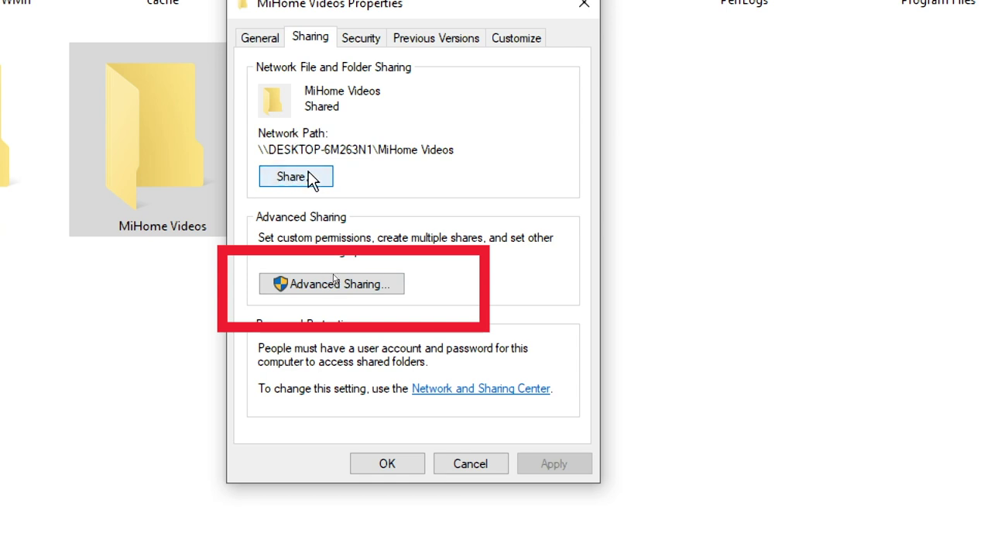
{"action": "left_click", "coordinate": [329, 290]}
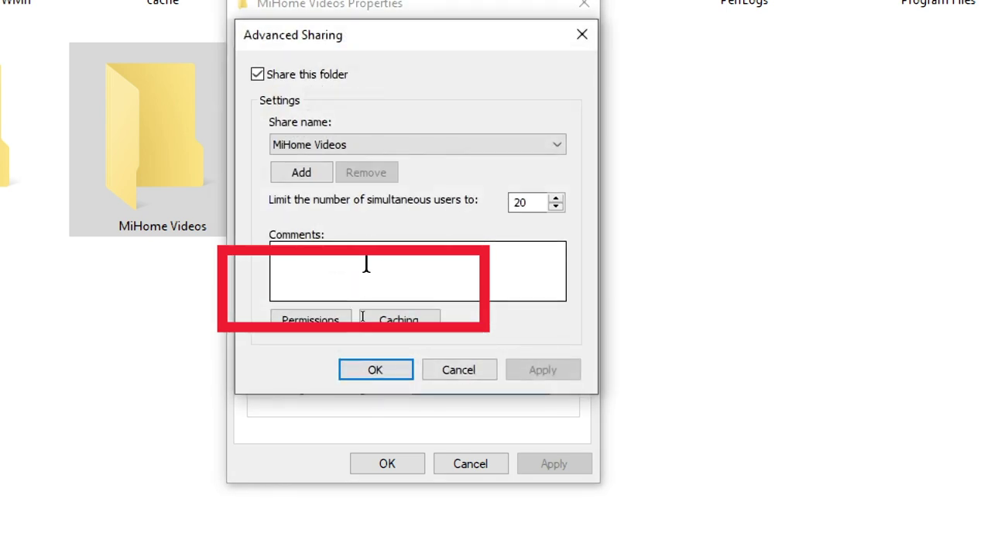
{"action": "left_click", "coordinate": [318, 322]}
{"action": "left_click", "coordinate": [318, 321]}
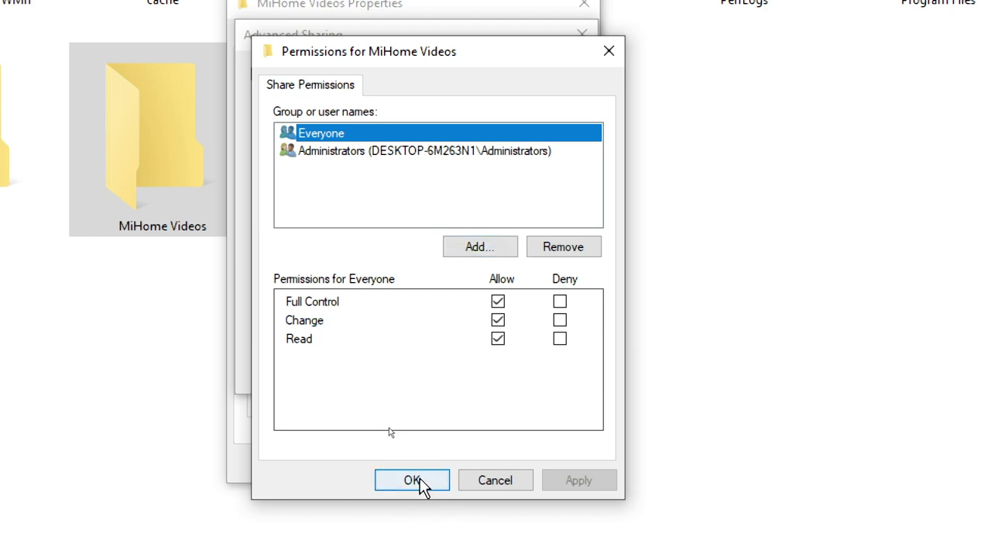
{"action": "left_click", "coordinate": [414, 480]}
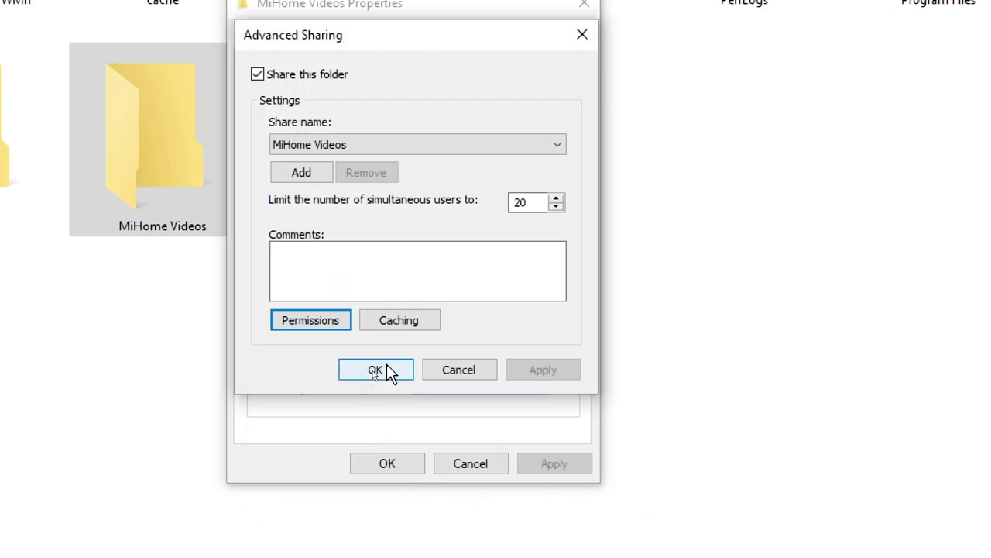
{"action": "left_click", "coordinate": [386, 367]}
{"action": "left_click", "coordinate": [393, 464]}
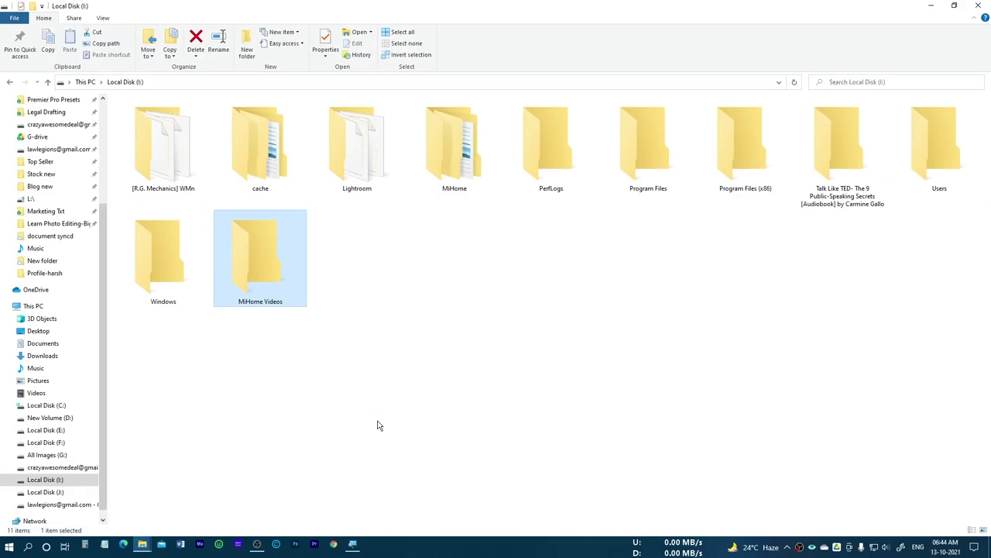
Search 'turn' and open the Turn Windows features on or off list.
{"action": "left_click", "coordinate": [29, 549]}
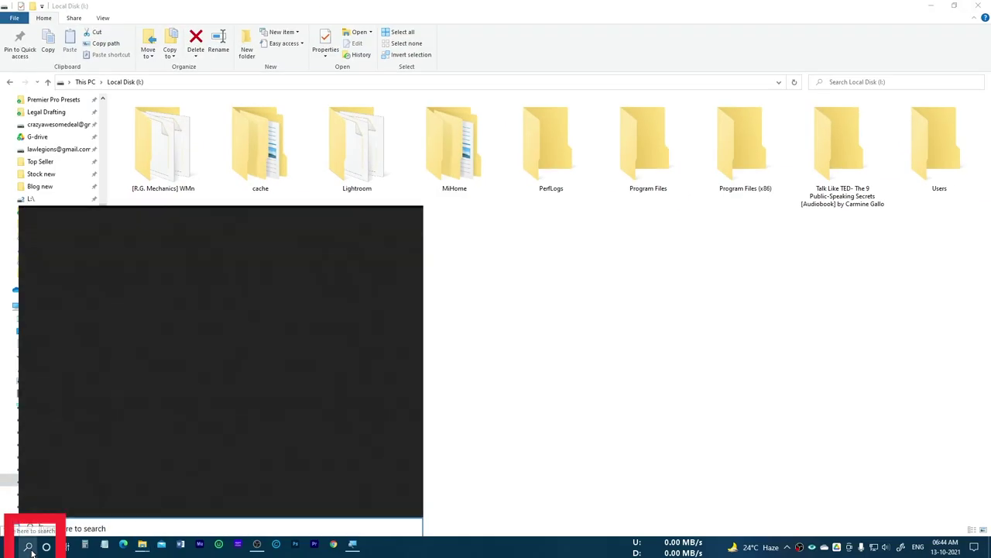
{"action": "type", "text": "turn"}
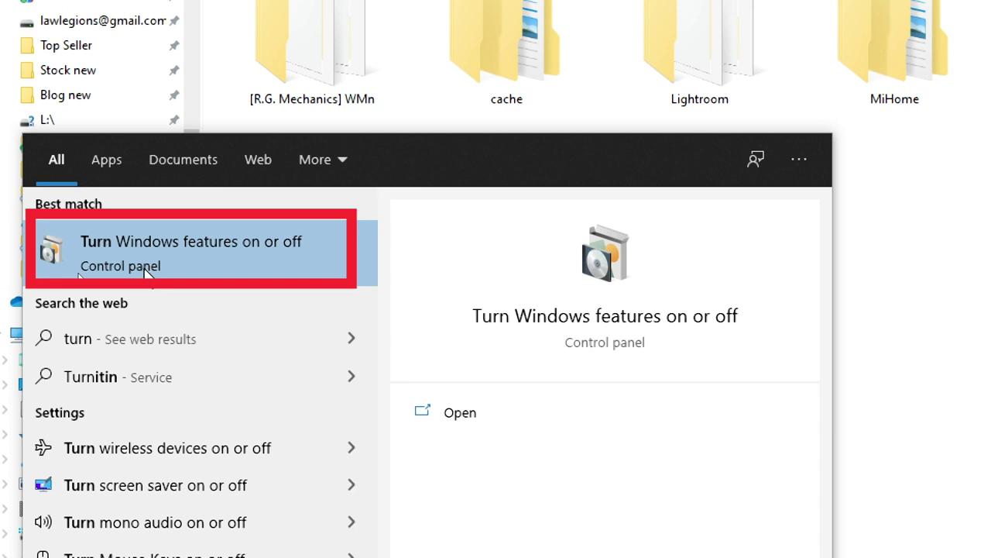
{"action": "left_click", "coordinate": [213, 253]}
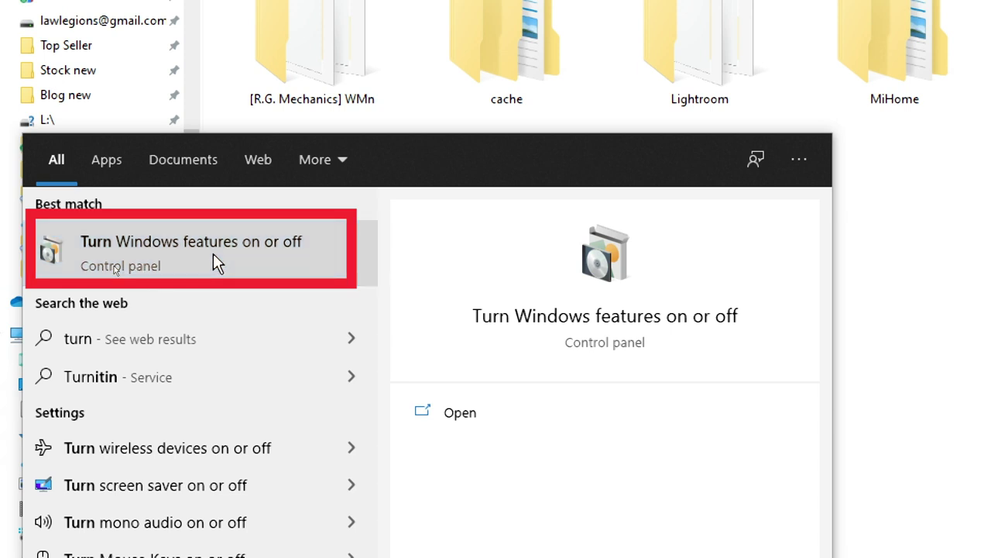
{"action": "left_click_drag", "start_coordinate": [838, 84], "coordinate": [354, 72]}
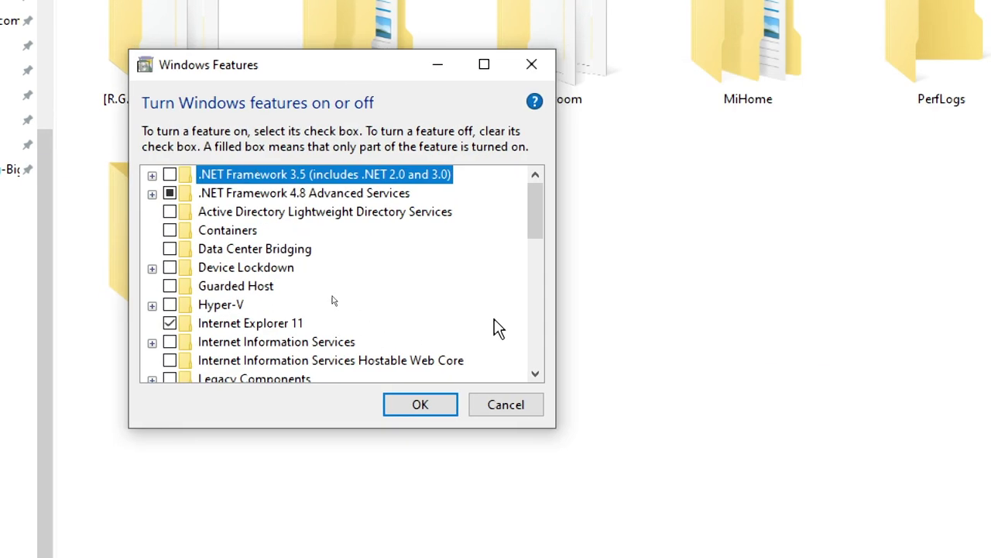
{"action": "left_click_drag", "start_coordinate": [535, 227], "coordinate": [547, 294]}
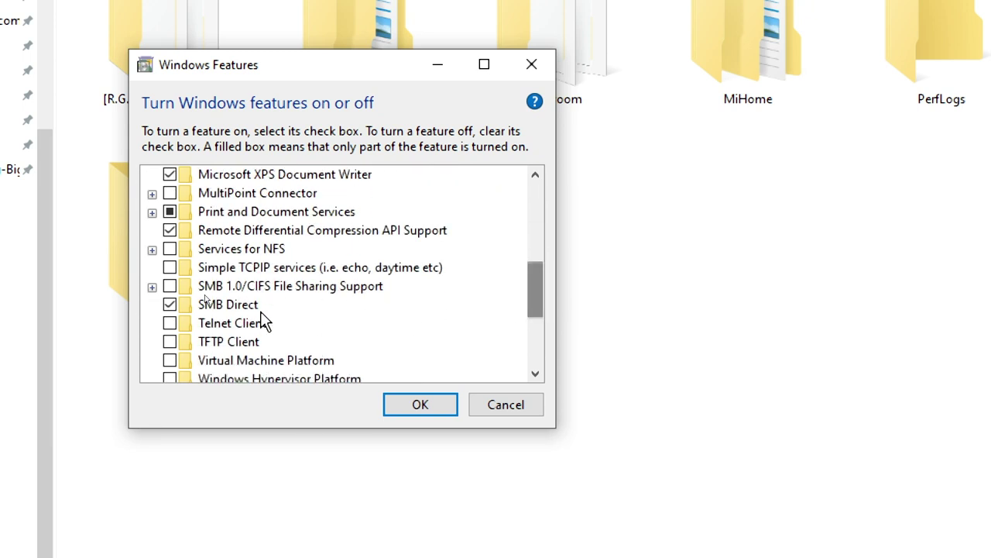
Enable SMB 1.0/CIFS File Sharing Support and apply the feature change.
{"action": "mouse_move", "coordinate": [169, 288]}
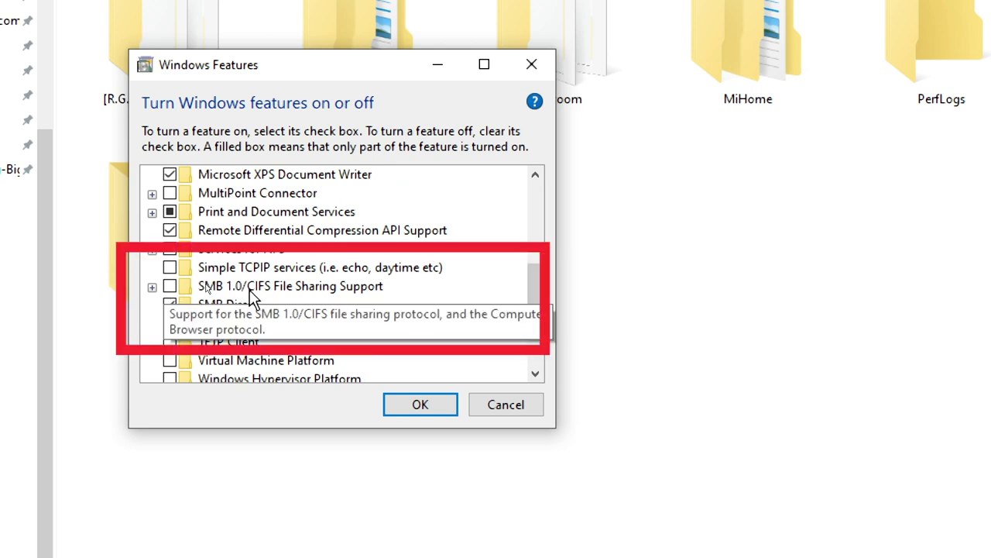
{"action": "left_click", "coordinate": [169, 286]}
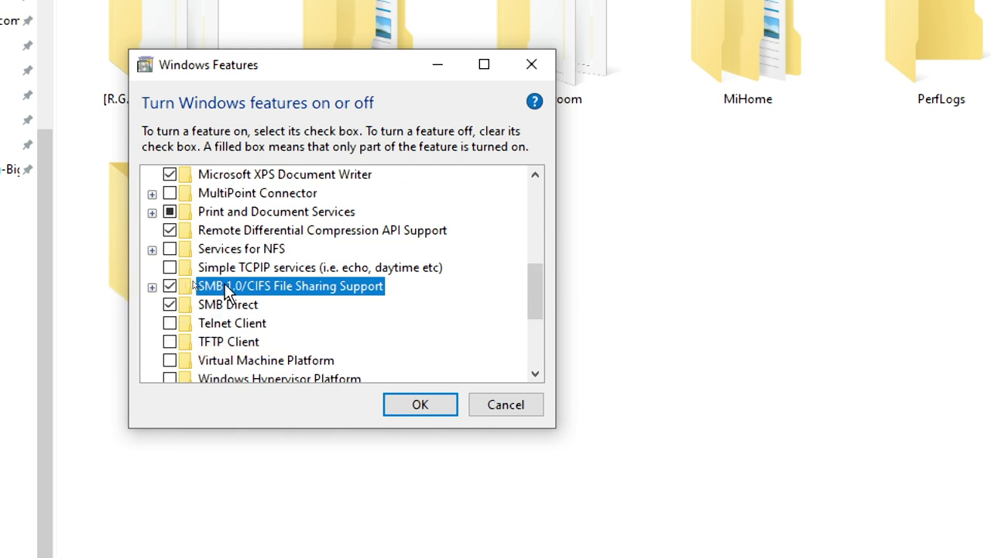
{"action": "left_click", "coordinate": [411, 404]}
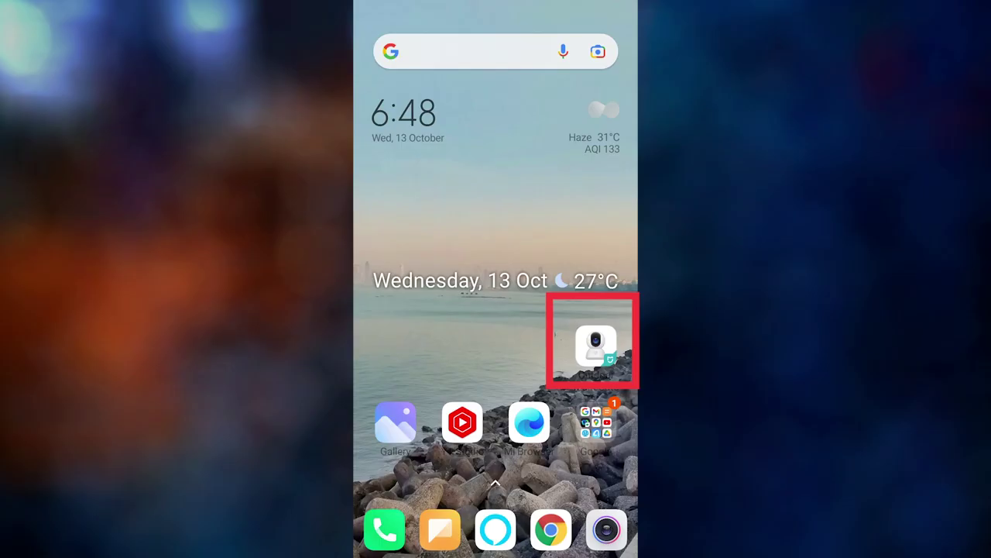
{"action": "left_click", "coordinate": [595, 346]}
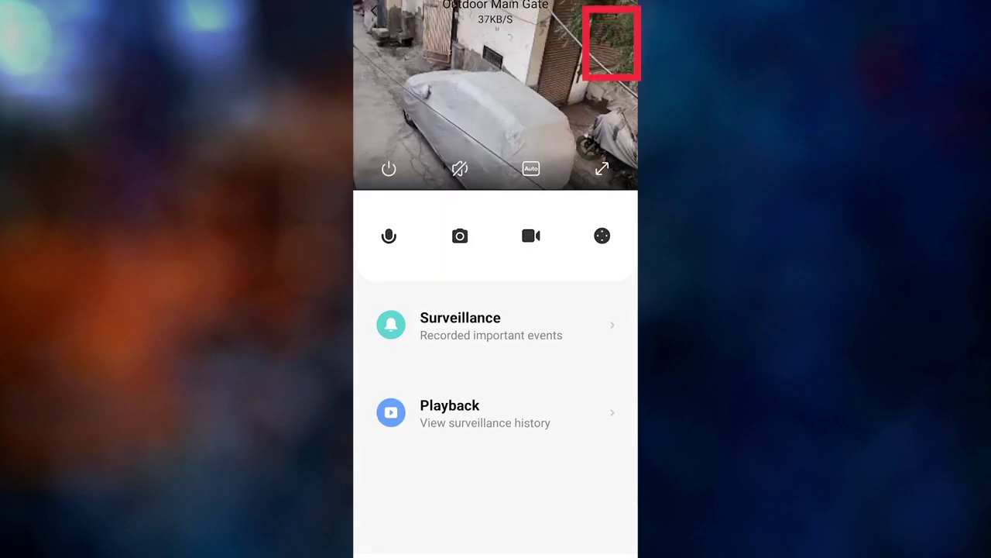
Add PC DESKTOP-6M263N1 as the camera's NAS network storage and enter its account credentials.
{"action": "left_click", "coordinate": [618, 20]}
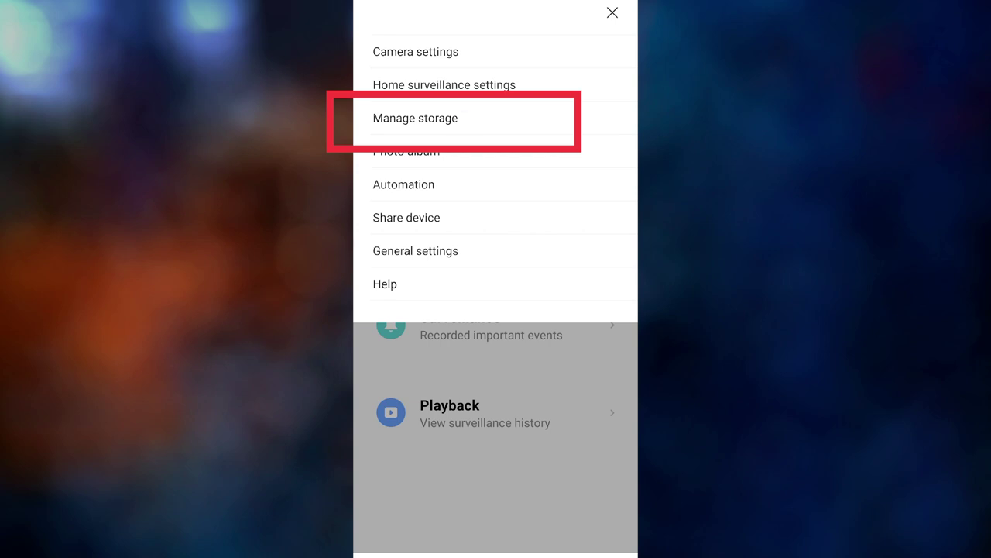
{"action": "left_click", "coordinate": [415, 118]}
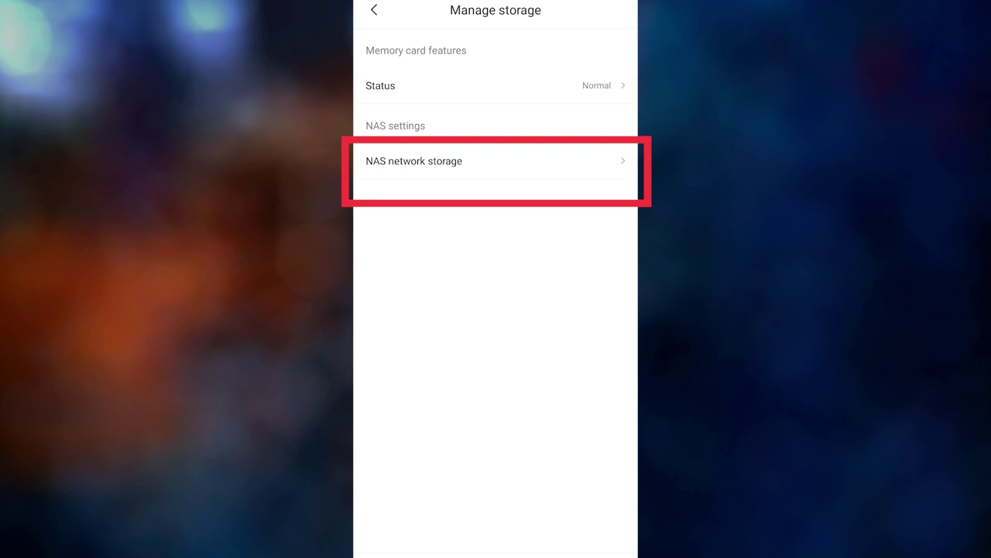
{"action": "left_click", "coordinate": [491, 160]}
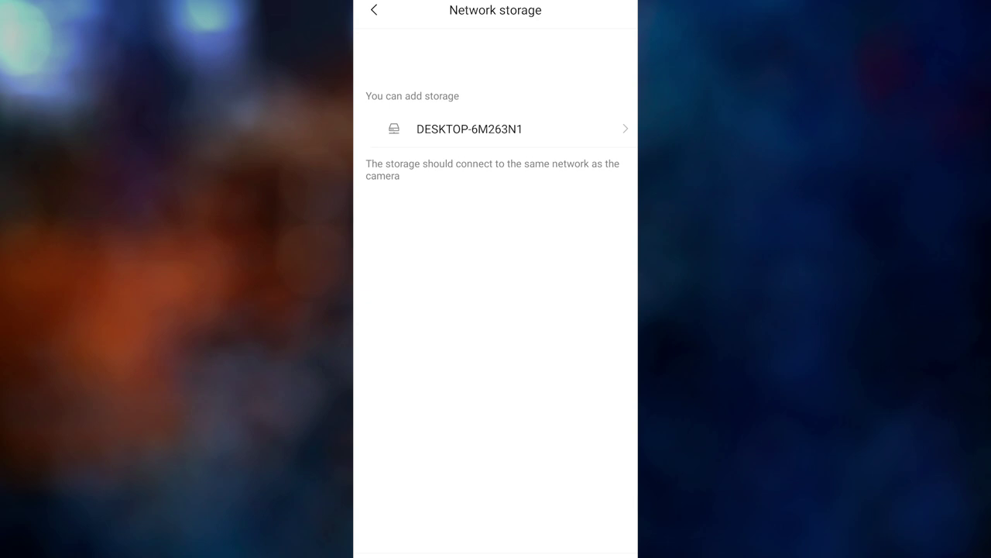
{"action": "left_click", "coordinate": [496, 129]}
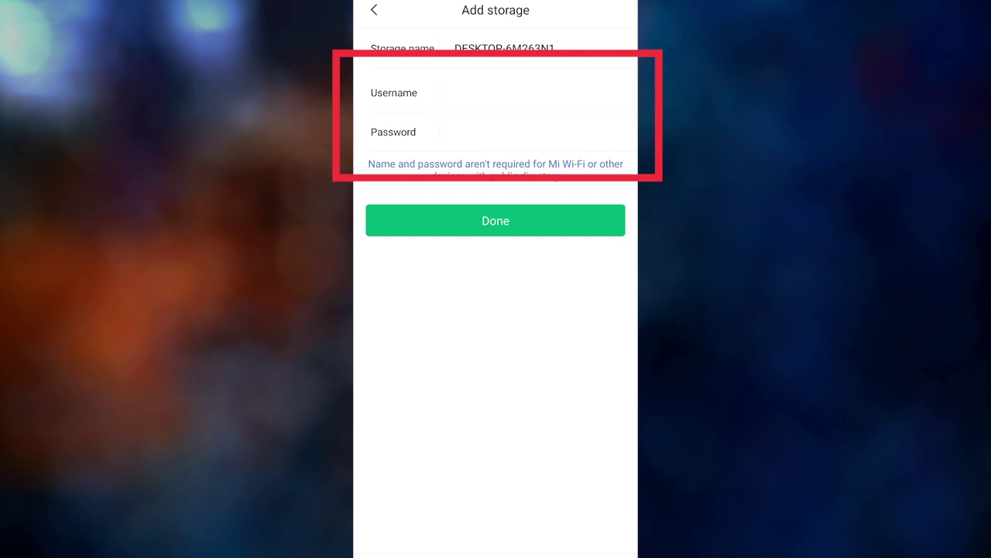
{"action": "left_click", "coordinate": [515, 94]}
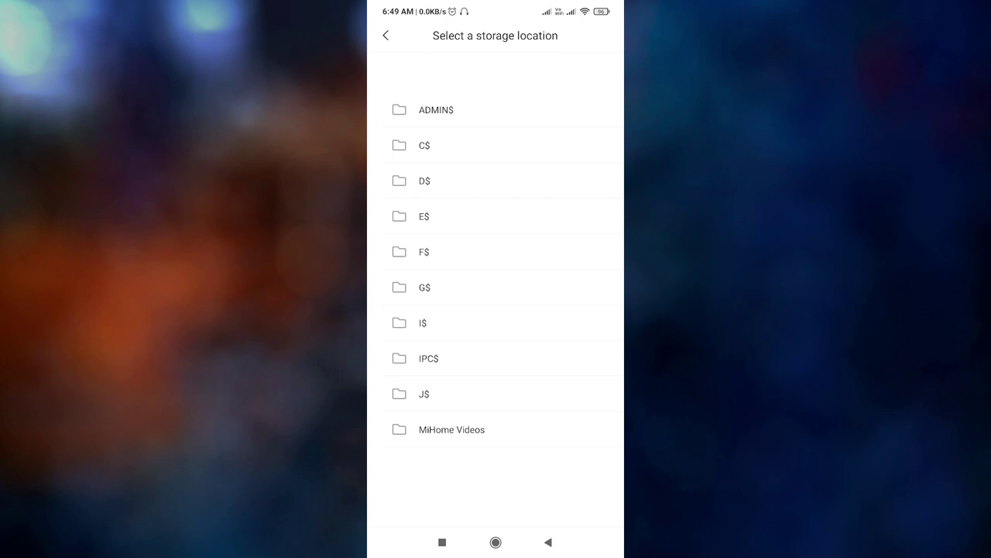
Save recordings to MiHome Videos, keep 3 months of video, upload live, then return to live view.
{"action": "left_click", "coordinate": [474, 428]}
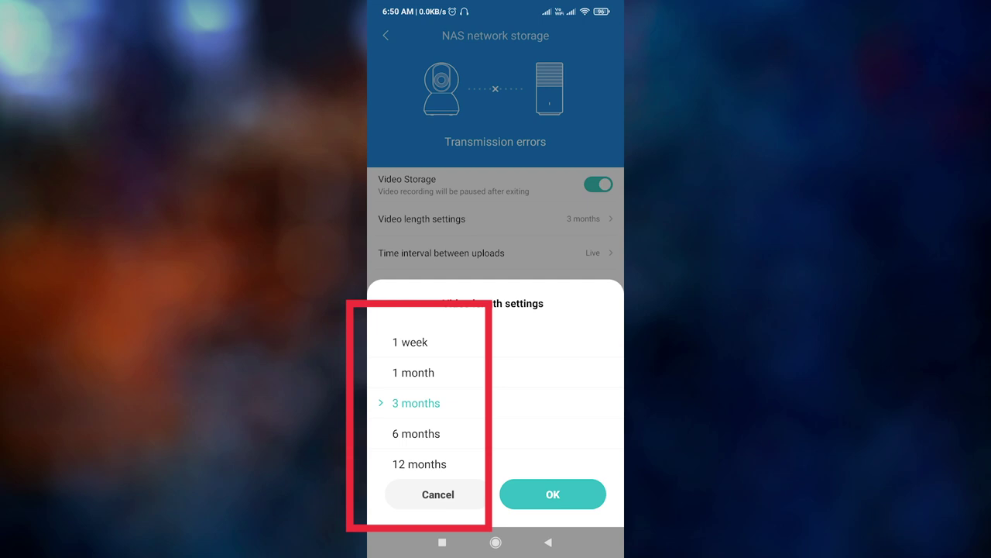
{"action": "left_click", "coordinate": [552, 494]}
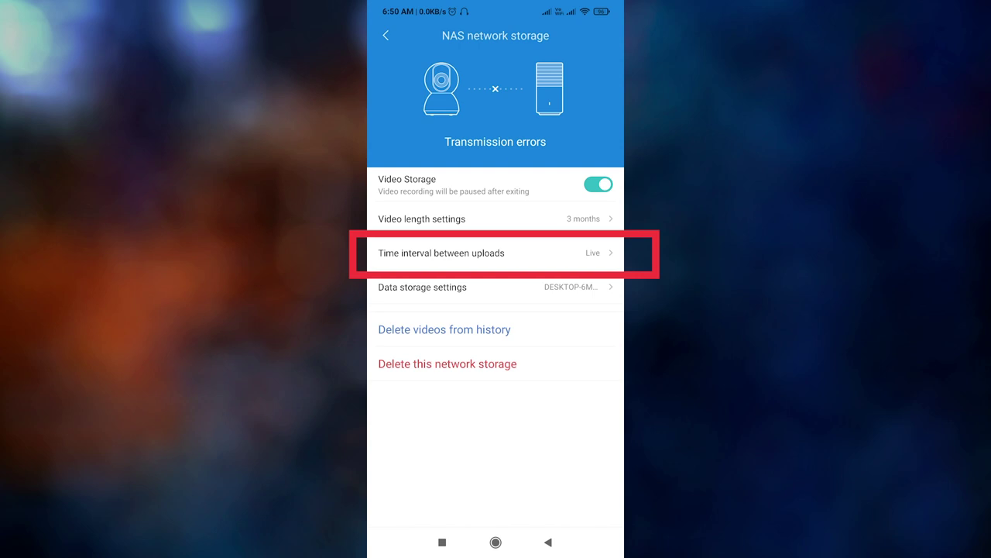
{"action": "left_click", "coordinate": [496, 252]}
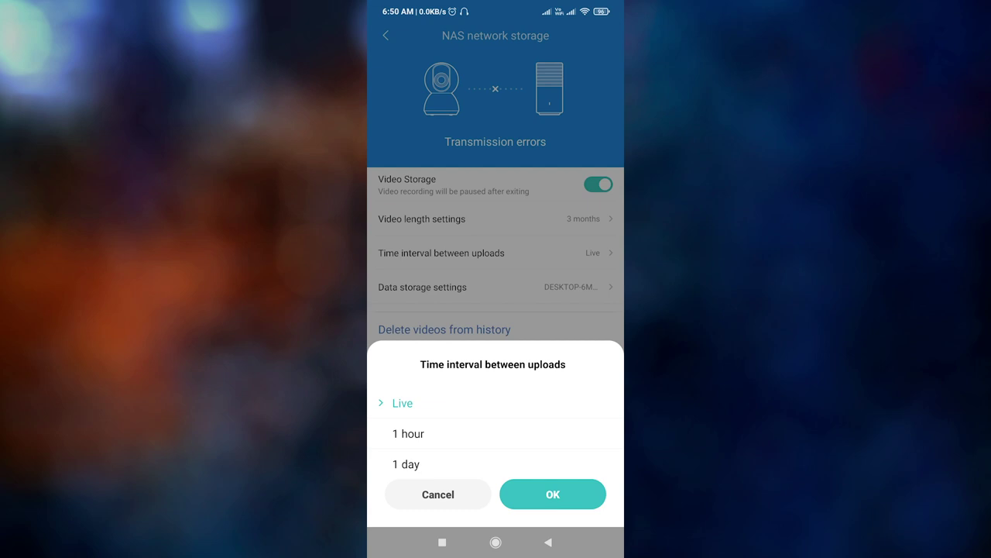
{"action": "left_click", "coordinate": [552, 494]}
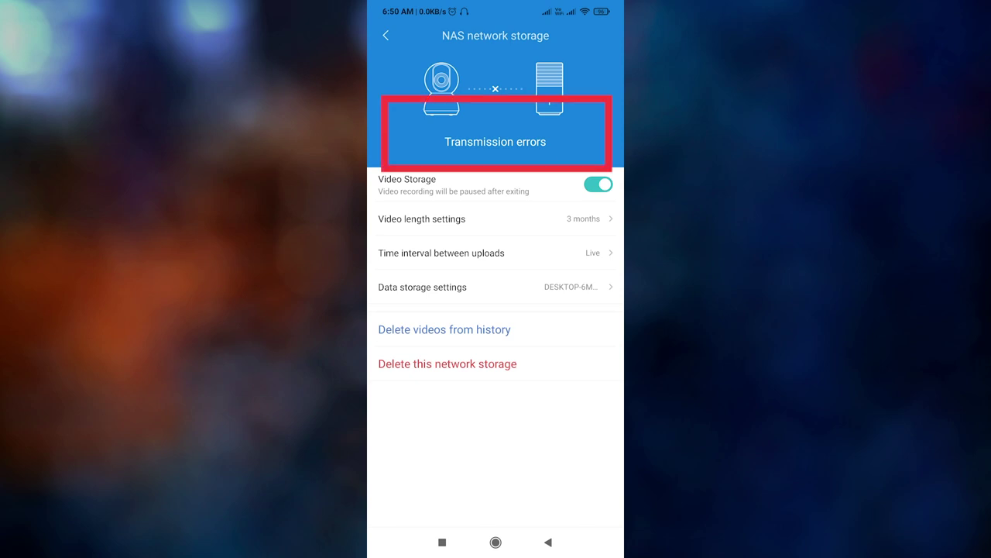
{"action": "left_click", "coordinate": [388, 34]}
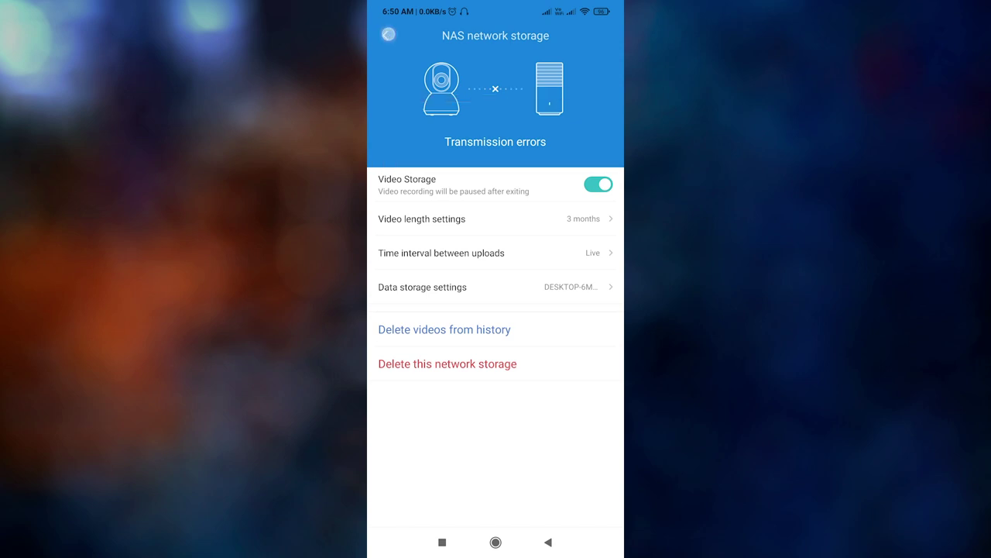
{"action": "left_click", "coordinate": [387, 35]}
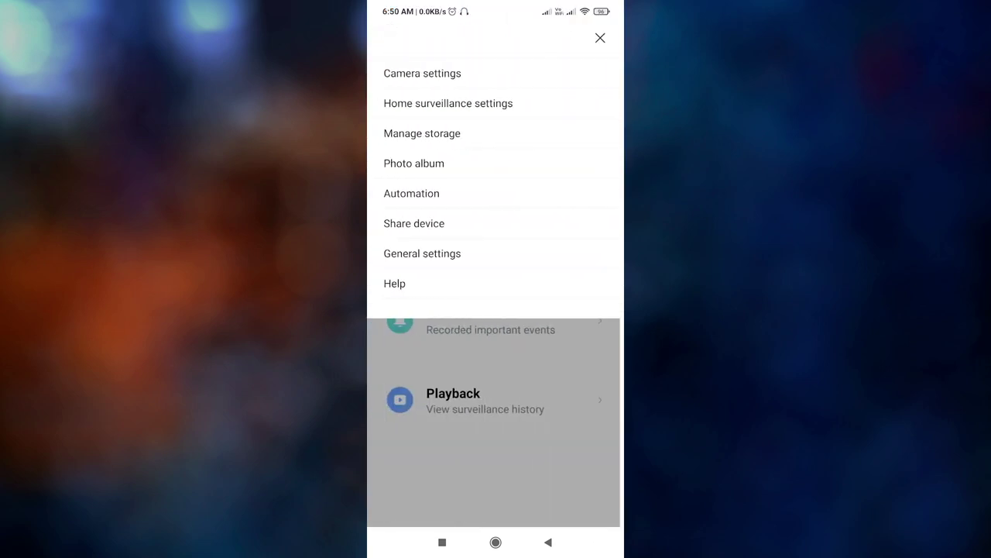
{"action": "left_click", "coordinate": [503, 463]}
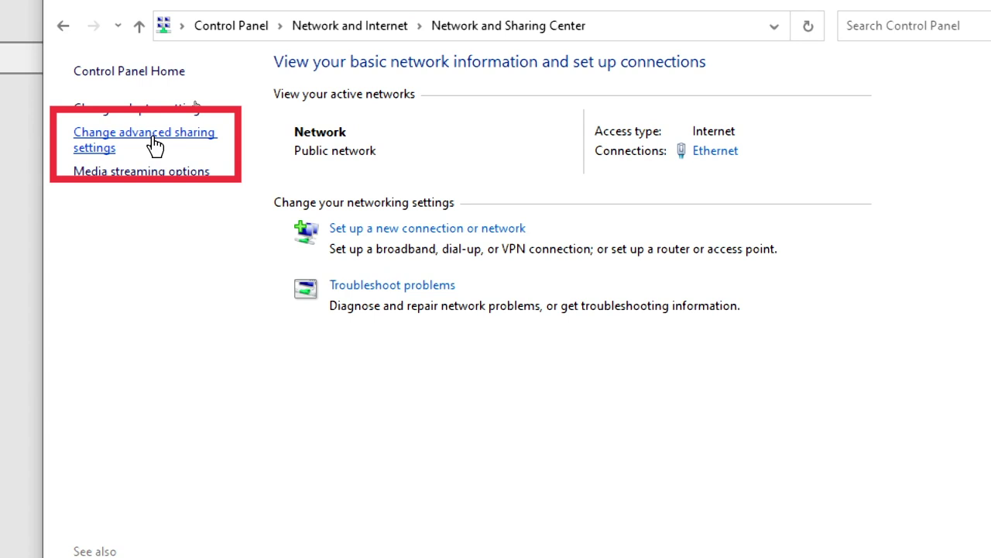
Turn on Public folder sharing under All Networks in advanced sharing settings and save.
{"action": "left_click", "coordinate": [154, 146]}
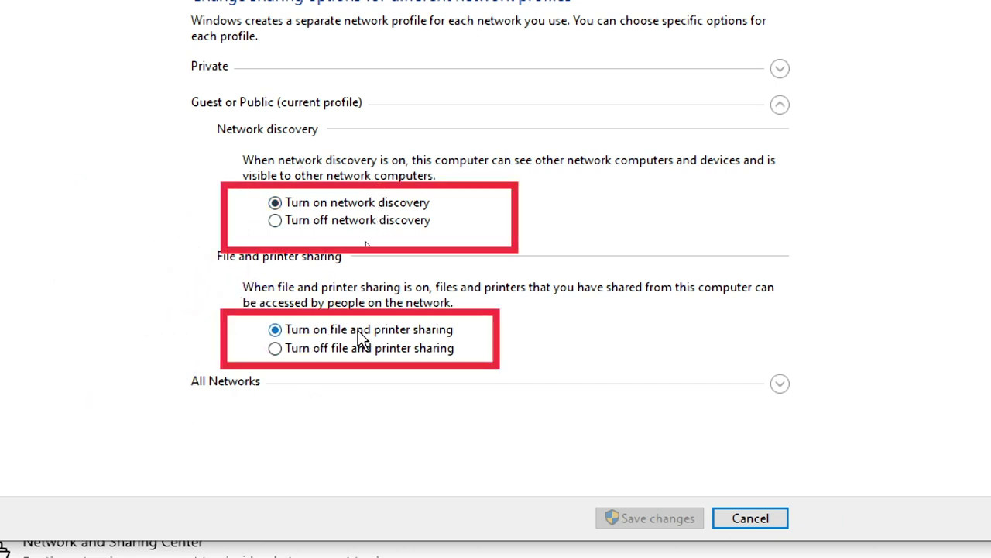
{"action": "left_click", "coordinate": [779, 383]}
{"action": "scroll", "coordinate": [786, 473], "scroll_direction": "down", "scroll_amount": 1}
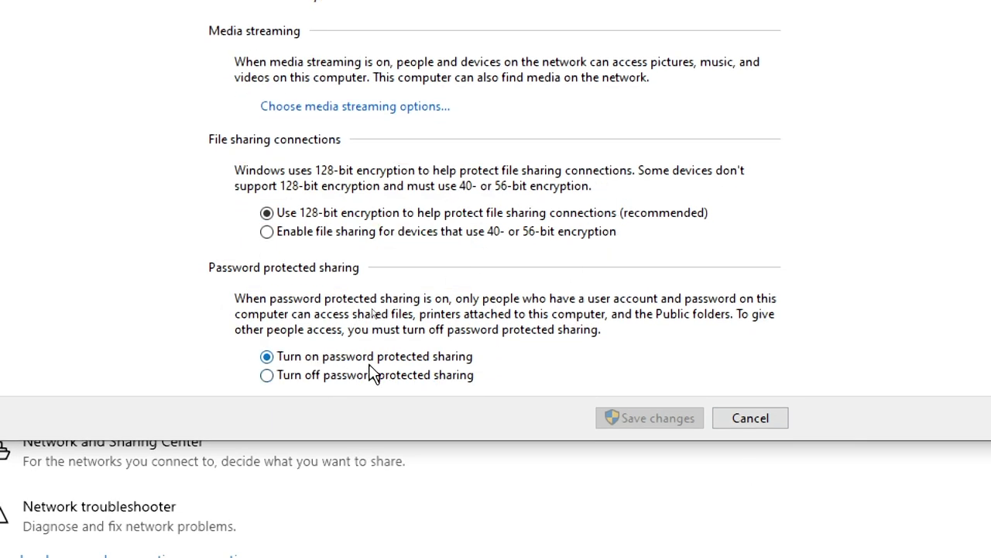
{"action": "scroll", "coordinate": [322, 305], "scroll_direction": "up", "scroll_amount": 2}
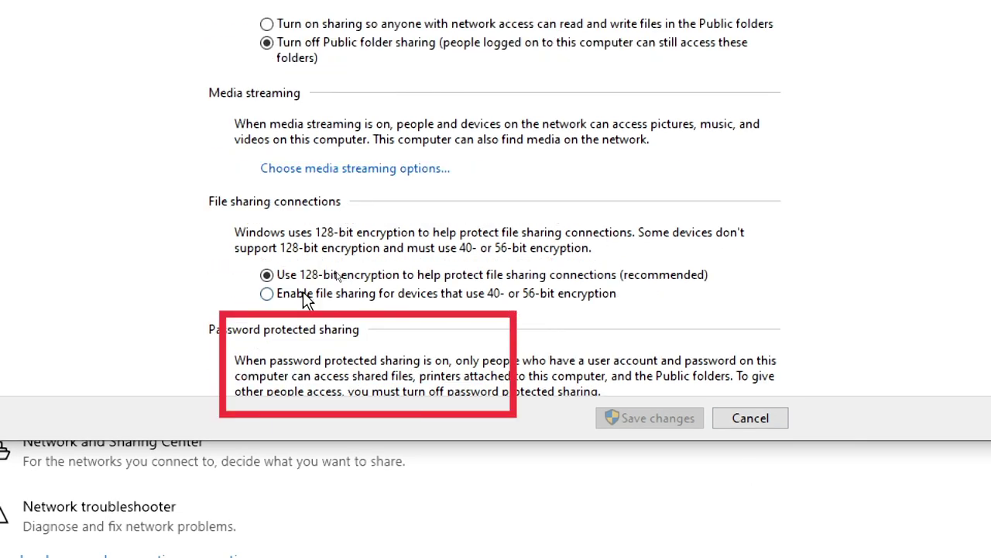
{"action": "scroll", "coordinate": [394, 285], "scroll_direction": "up", "scroll_amount": 2}
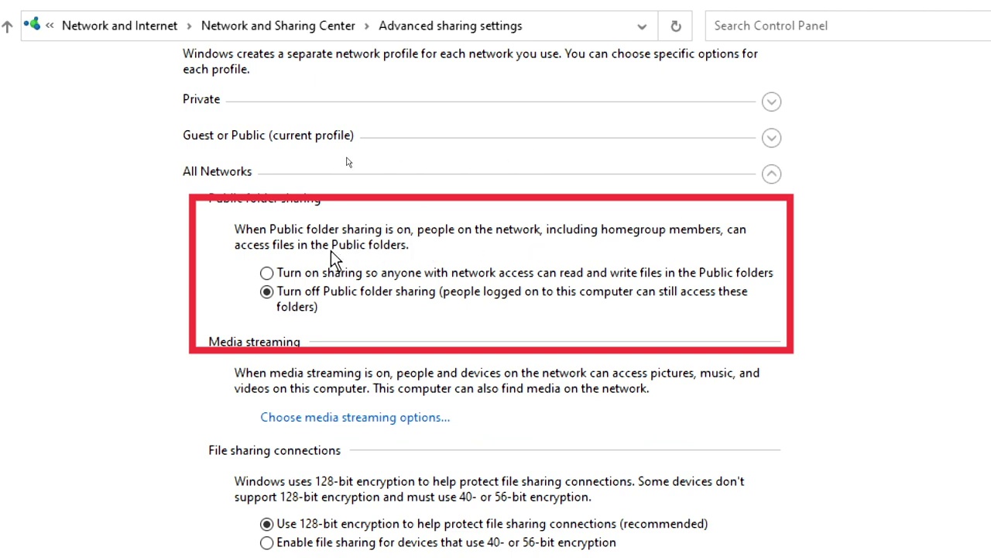
{"action": "left_click", "coordinate": [266, 272]}
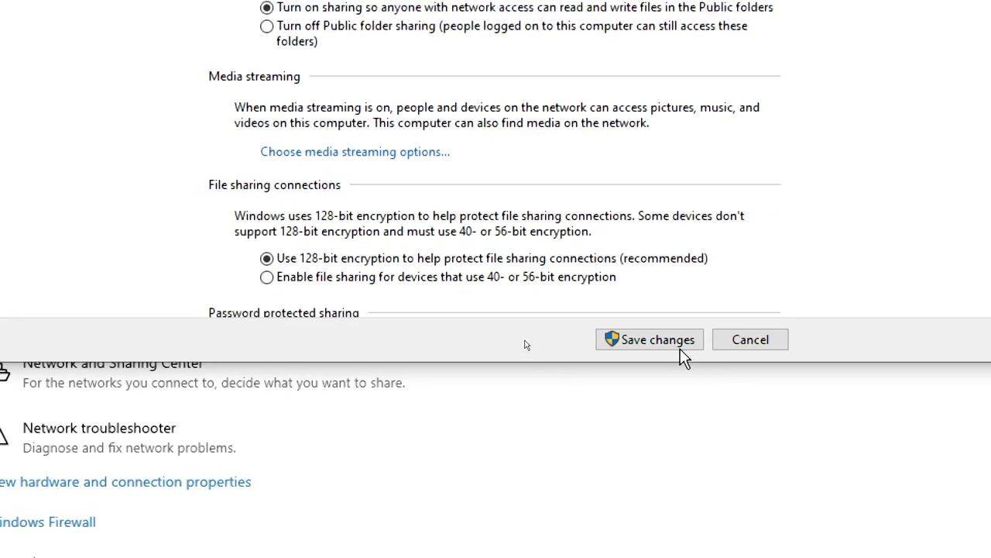
{"action": "left_click", "coordinate": [674, 343]}
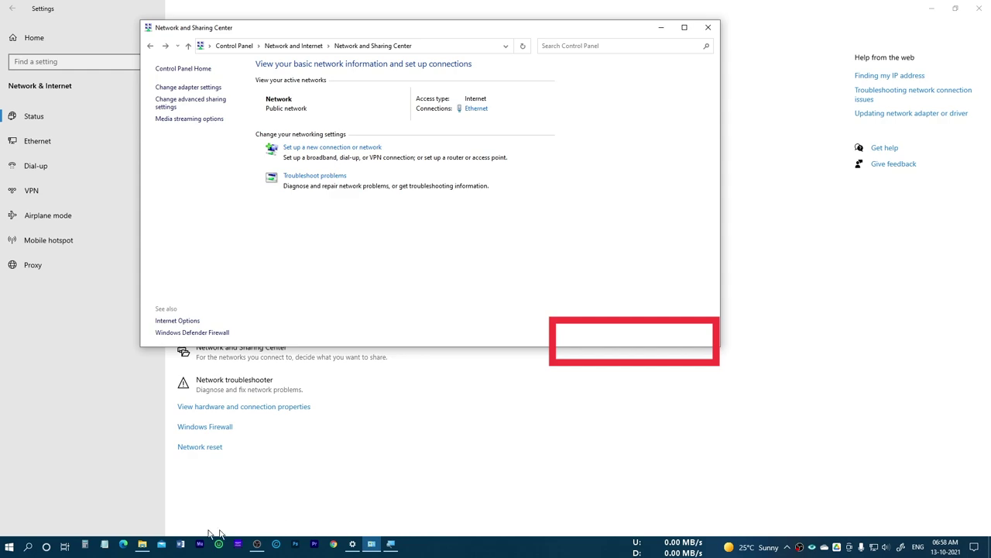
Refresh the 607ea43ca0ea folder window to show new recordings and magnify the screen.
{"action": "mouse_move", "coordinate": [149, 548]}
{"action": "left_click", "coordinate": [152, 514]}
{"action": "right_click", "coordinate": [463, 247]}
{"action": "left_click", "coordinate": [407, 284]}
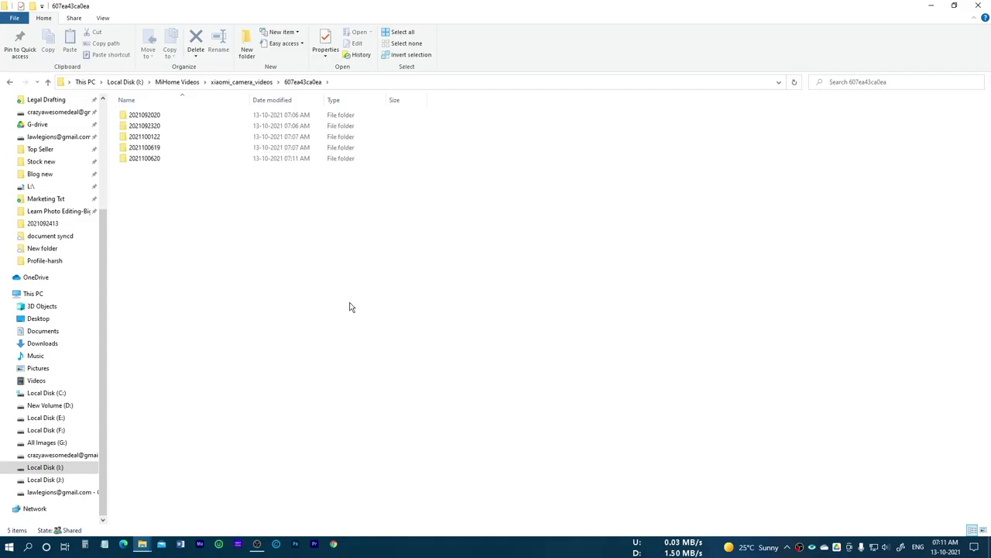
{"action": "key", "text": "super+plus"}
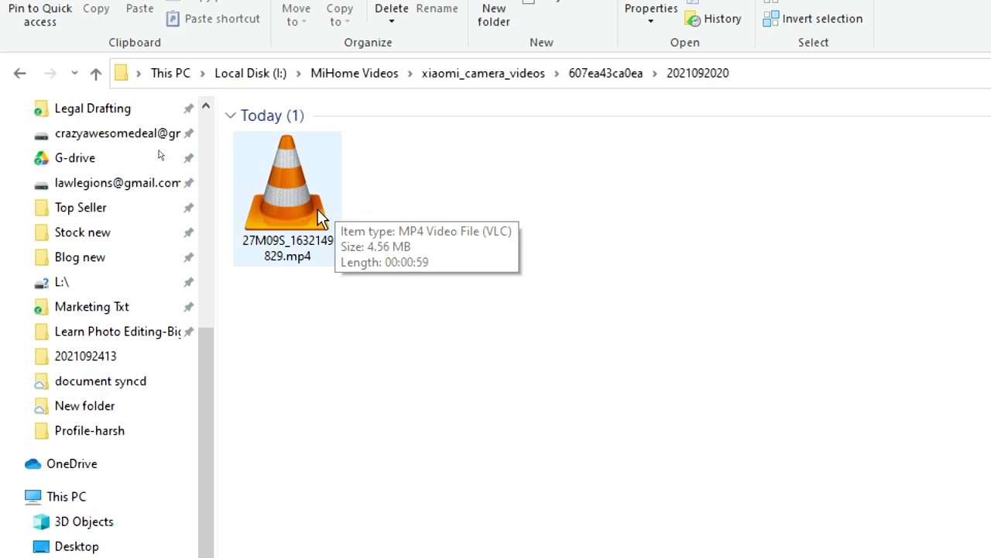
{"action": "left_click", "coordinate": [604, 73]}
{"action": "double_click", "coordinate": [410, 206]}
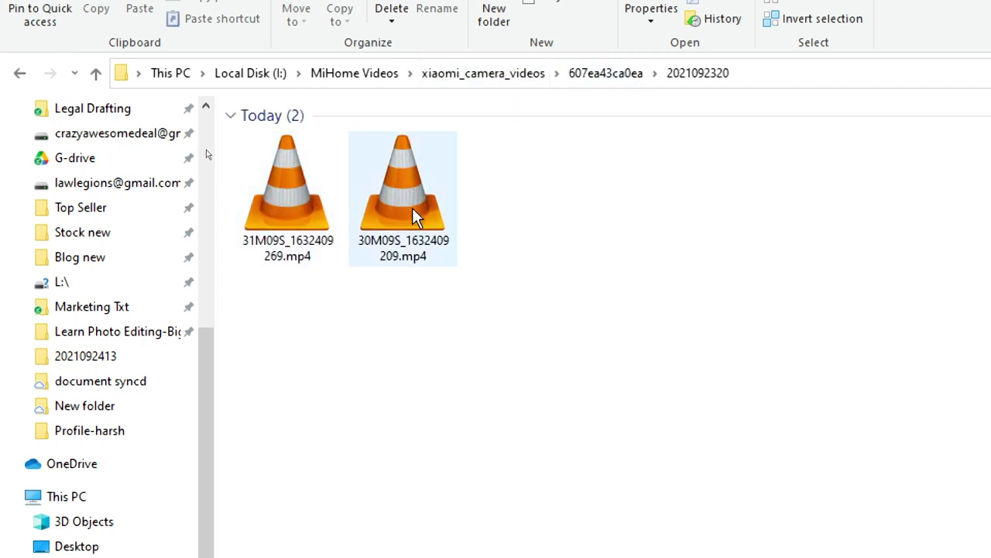
{"action": "left_click", "coordinate": [604, 73]}
{"action": "double_click", "coordinate": [283, 193]}
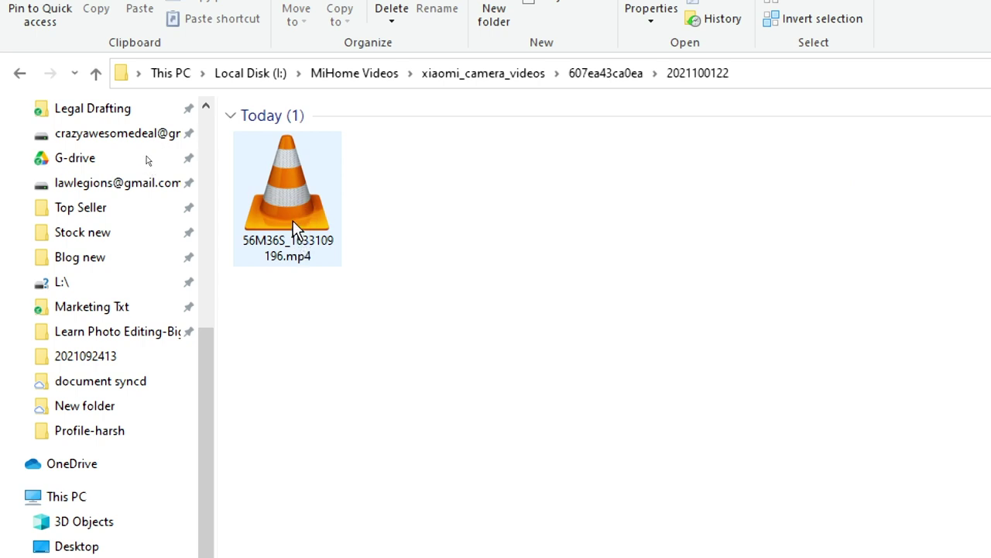
{"action": "left_click", "coordinate": [302, 213]}
{"action": "double_click", "coordinate": [297, 207]}
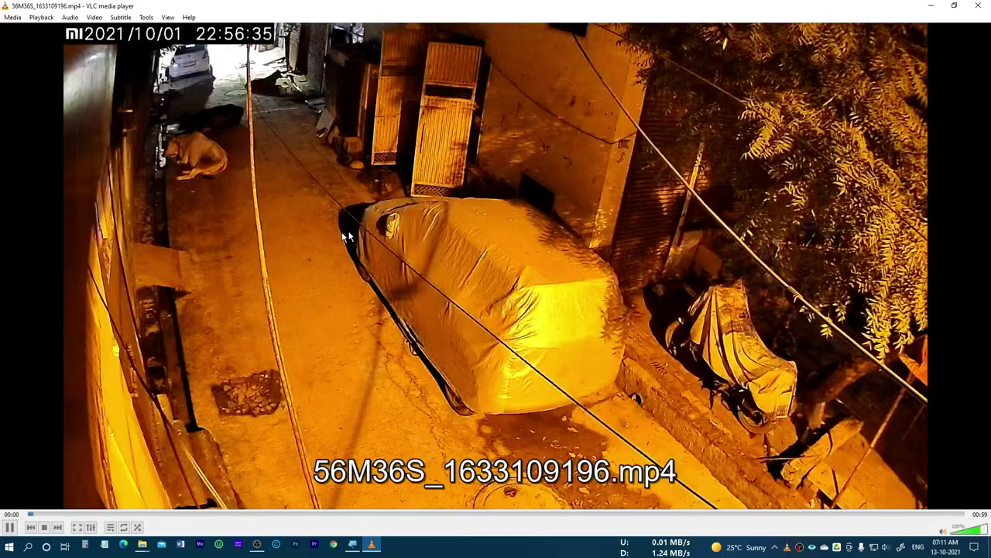
Skim the recording from 00:22 to about 00:50, then return Explorer to xiaomi_camera_videos > 607ea43ca0ea.
{"action": "left_click", "coordinate": [381, 513]}
{"action": "left_click", "coordinate": [542, 514]}
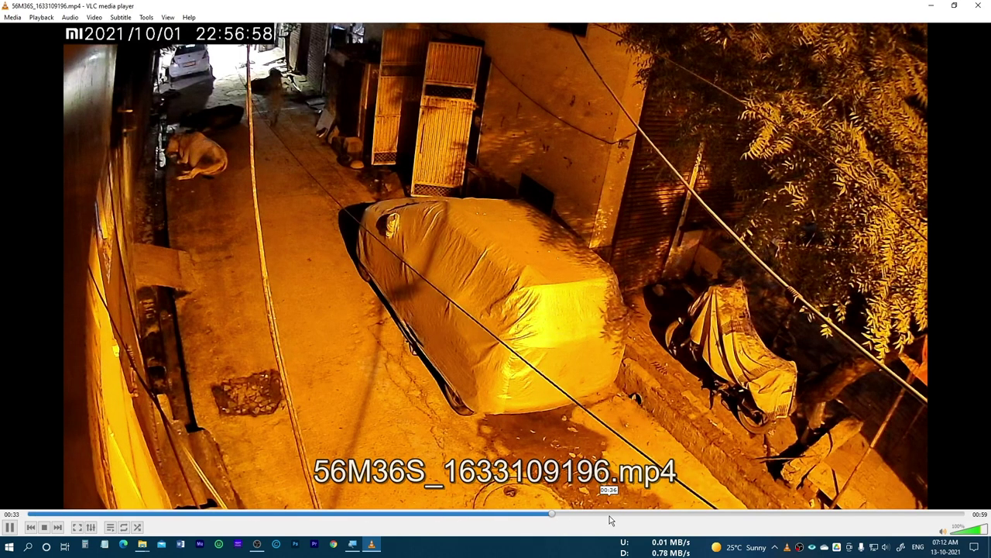
{"action": "left_click", "coordinate": [654, 515]}
{"action": "left_click", "coordinate": [705, 514]}
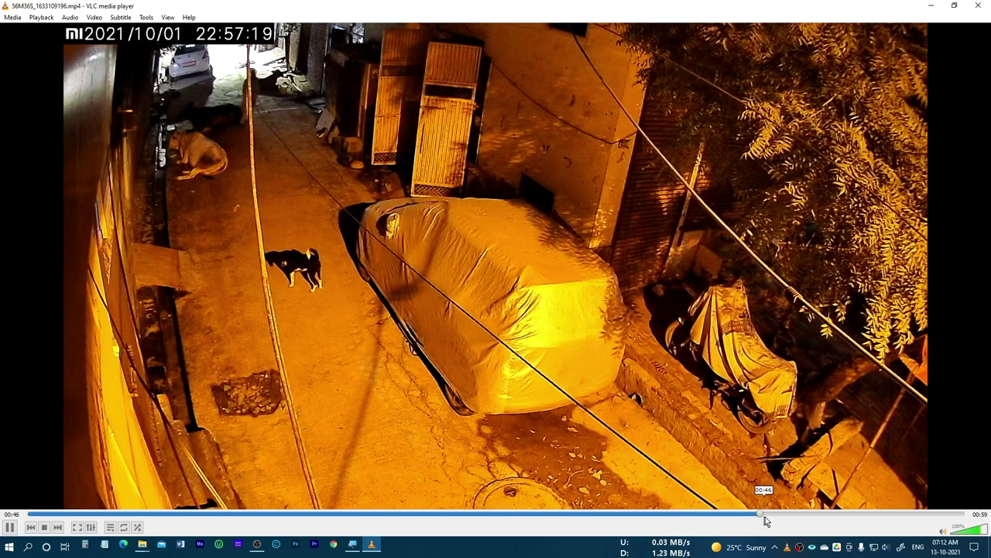
{"action": "left_click", "coordinate": [765, 514]}
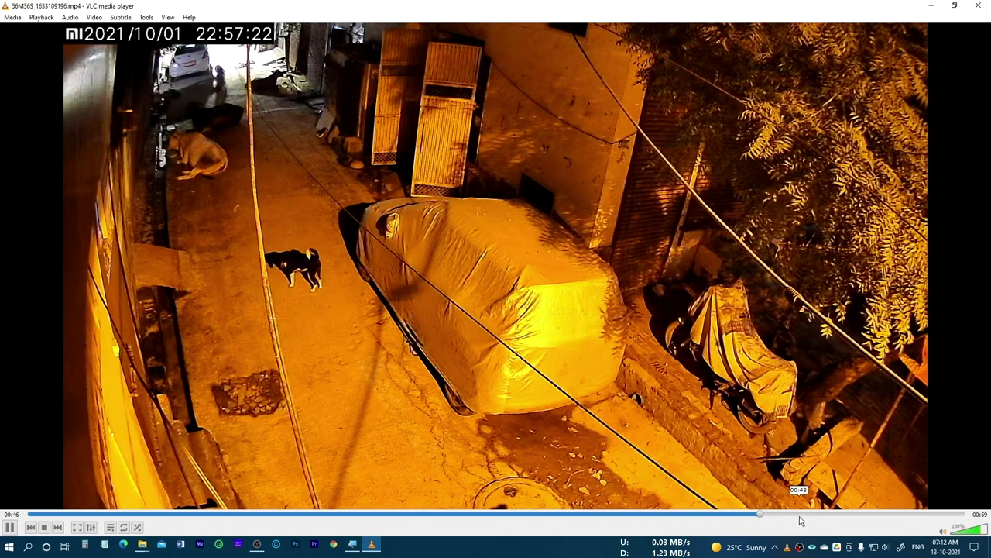
{"action": "left_click", "coordinate": [789, 514]}
{"action": "left_click", "coordinate": [815, 515]}
{"action": "left_click", "coordinate": [242, 82]}
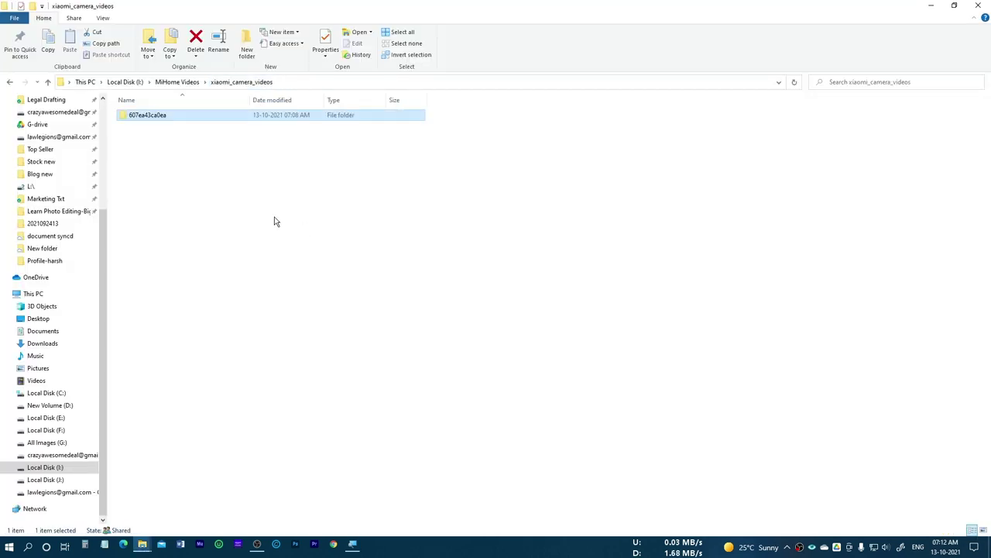
{"action": "double_click", "coordinate": [169, 118]}
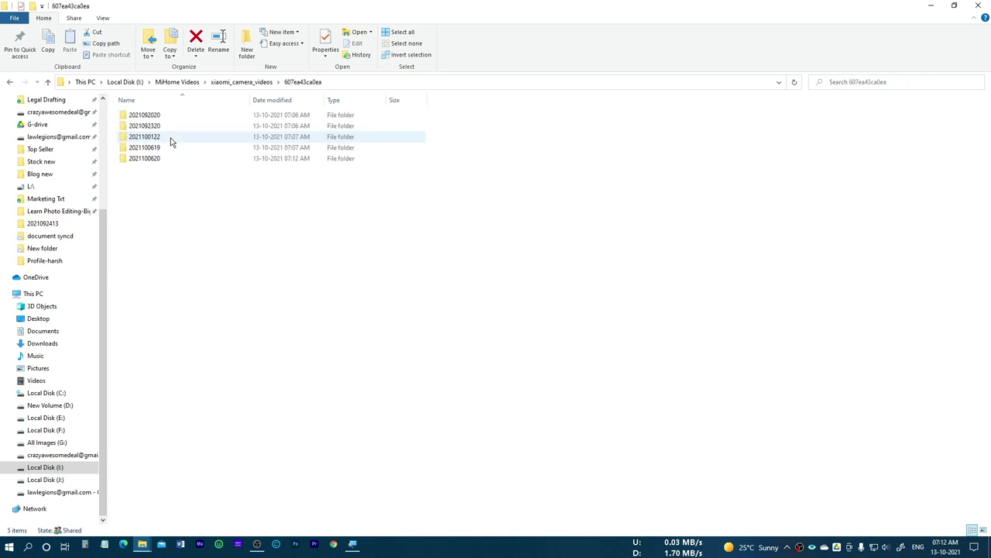